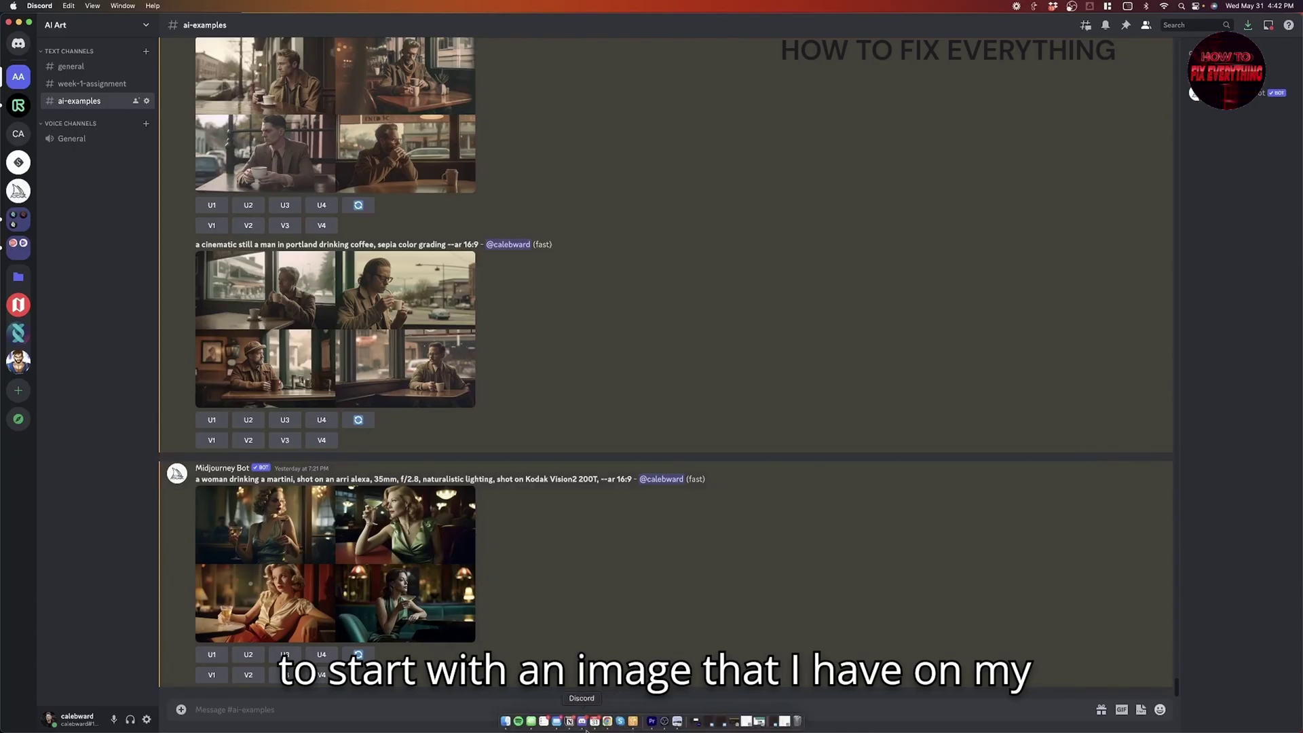
Drag 0_3.png from Downloads into ai-examples, send it, and enlarge the posted image
click(505, 722)
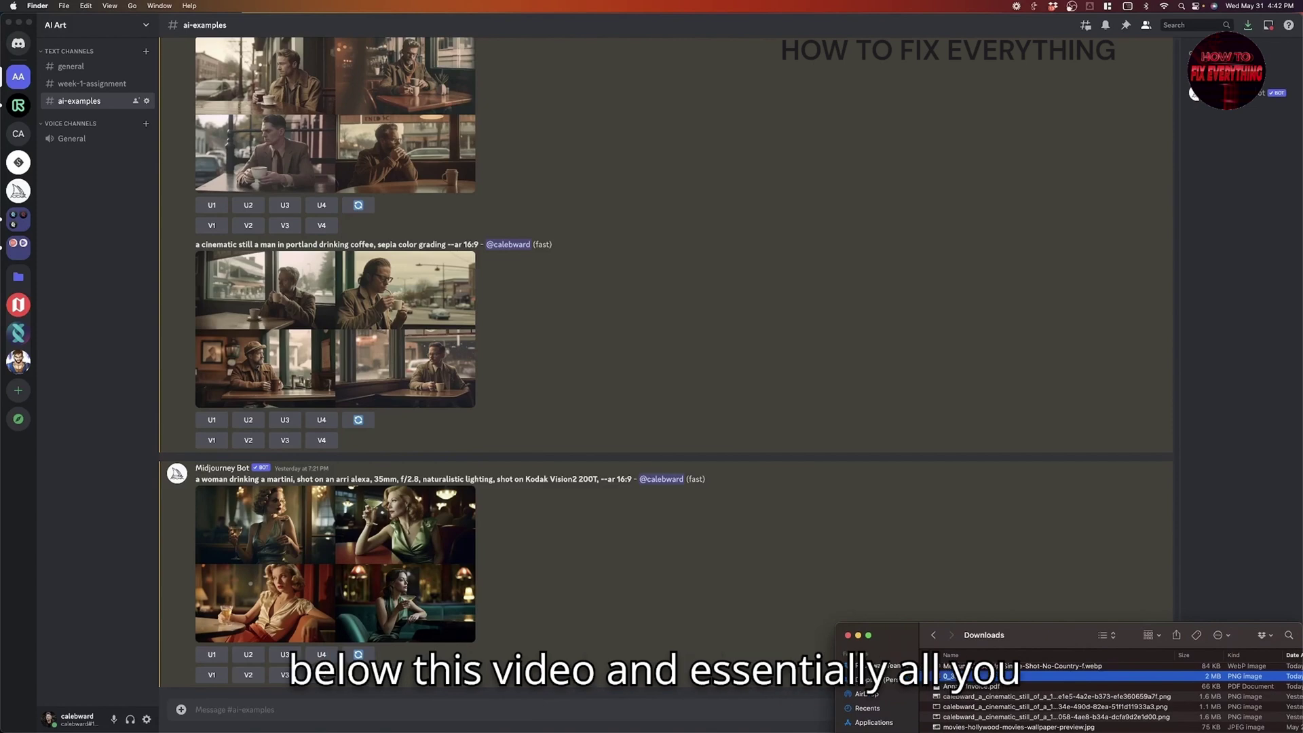
drag(963, 676, 592, 643)
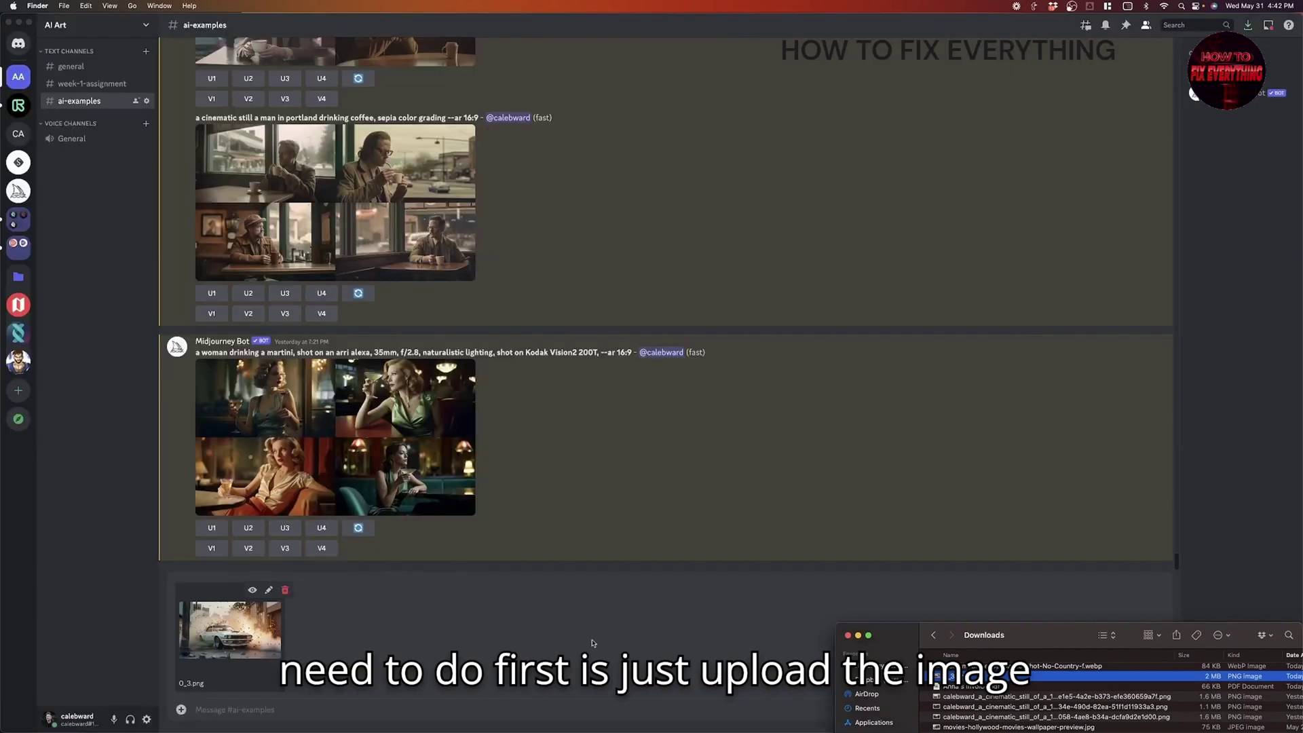
click(397, 706)
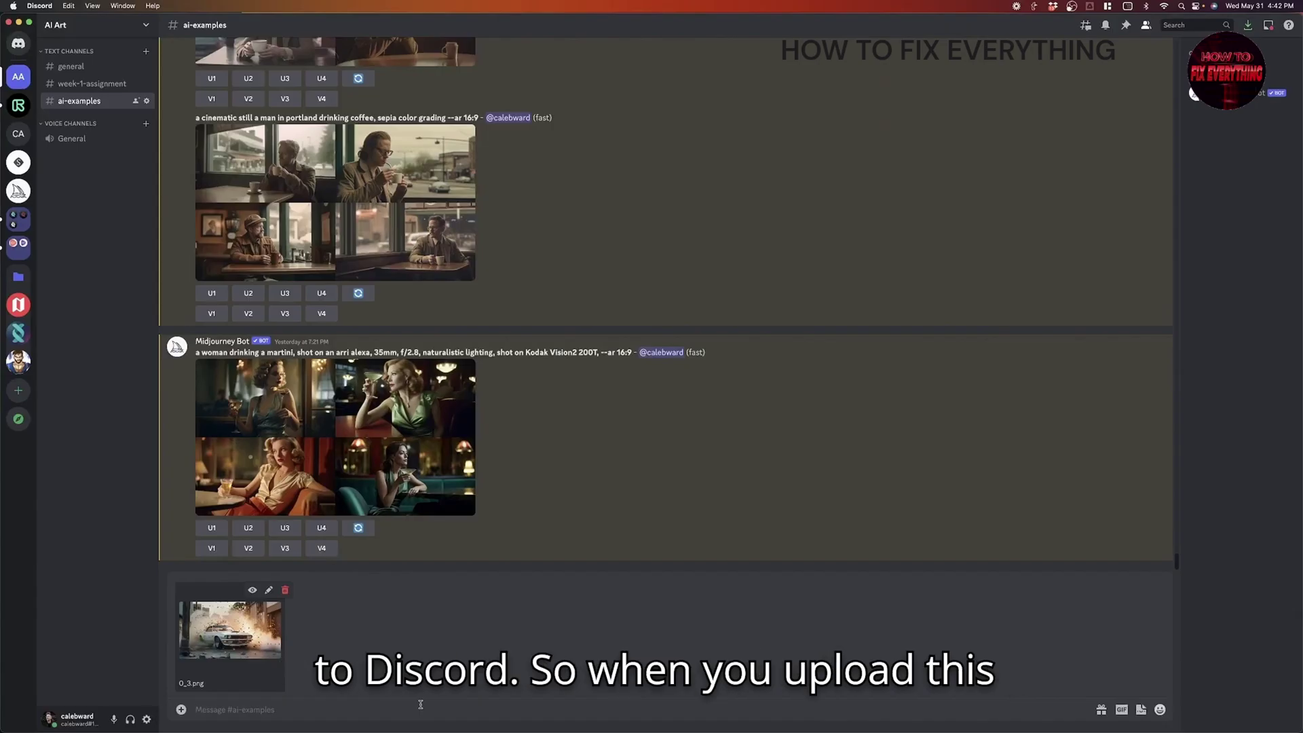
key(Return)
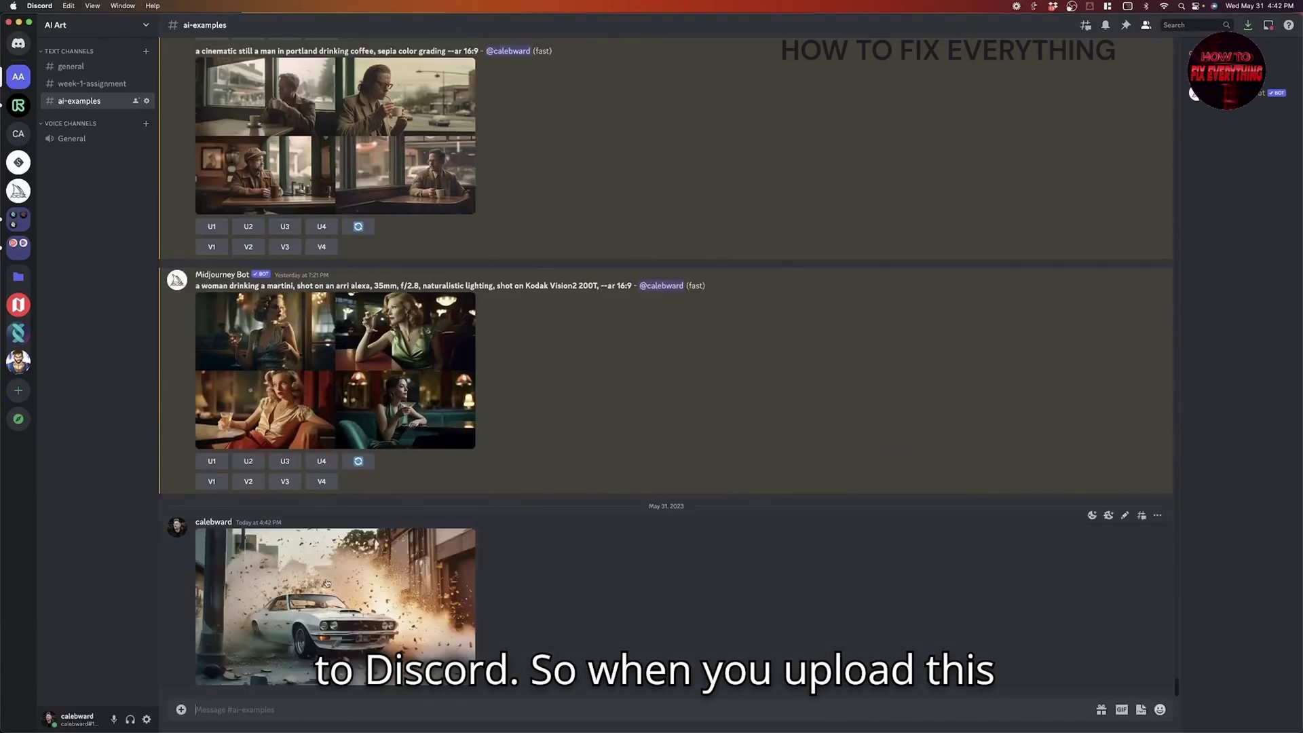
click(336, 582)
Open the posted car image in Chrome, select its web address, then close the tab and viewer
click(303, 591)
click(309, 591)
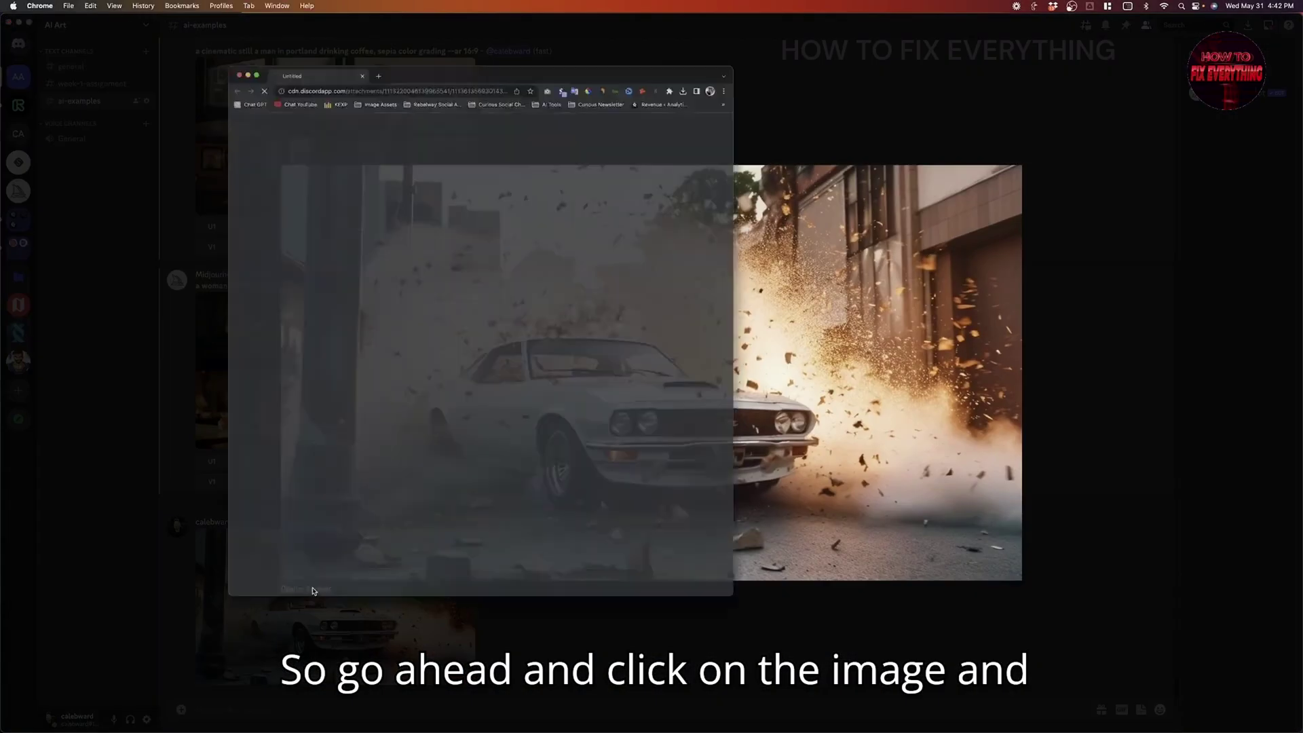
click(313, 589)
click(408, 44)
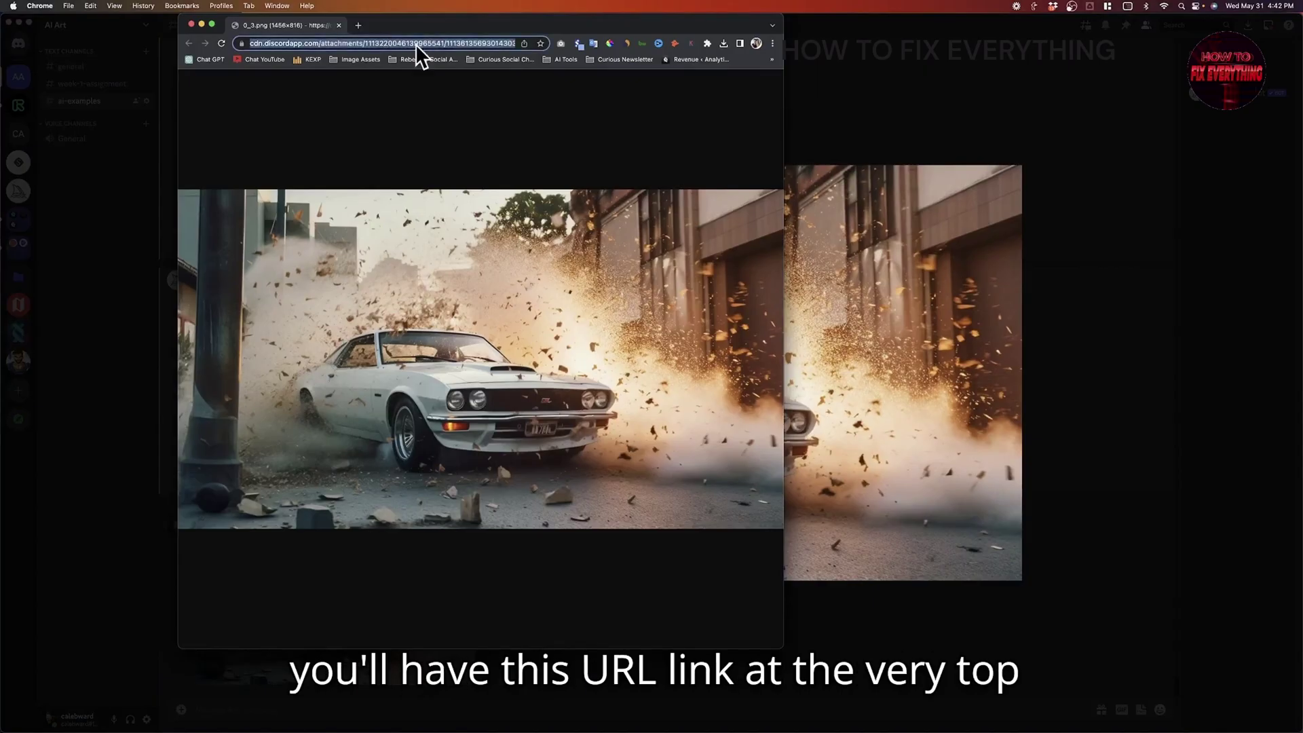
click(339, 25)
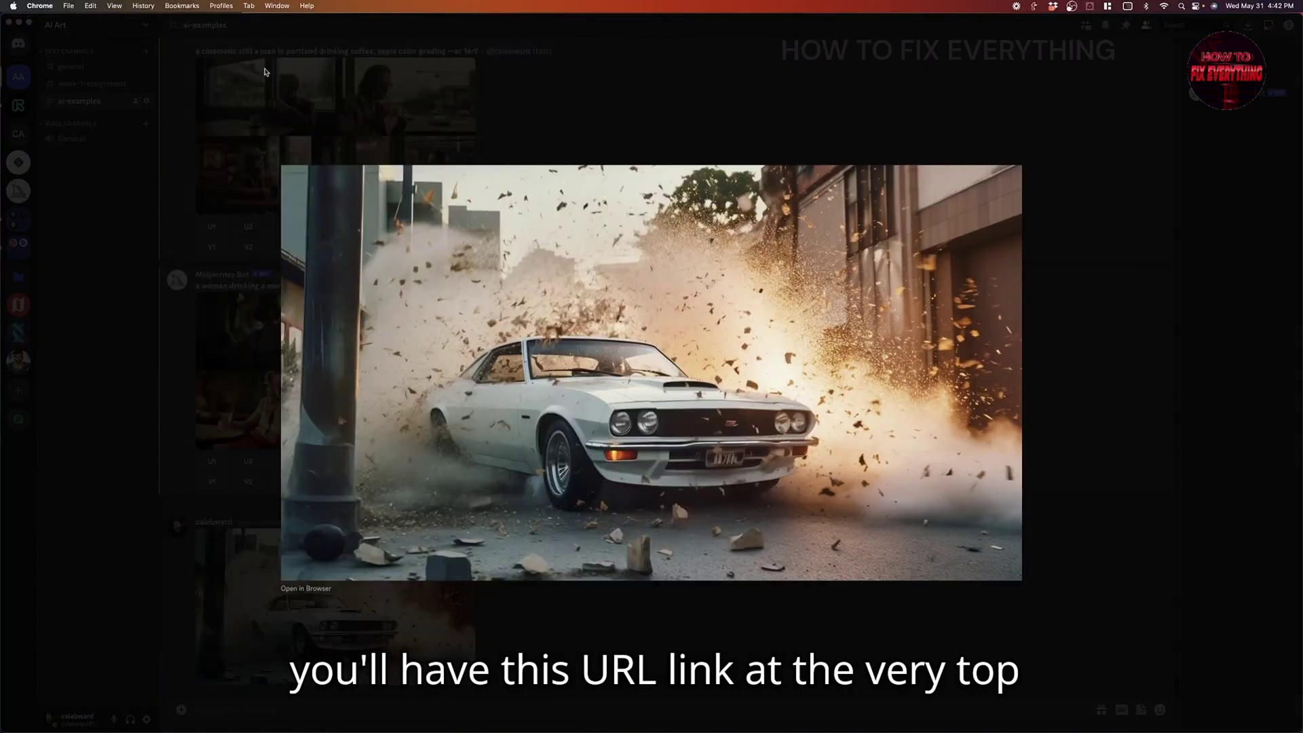
key(Escape)
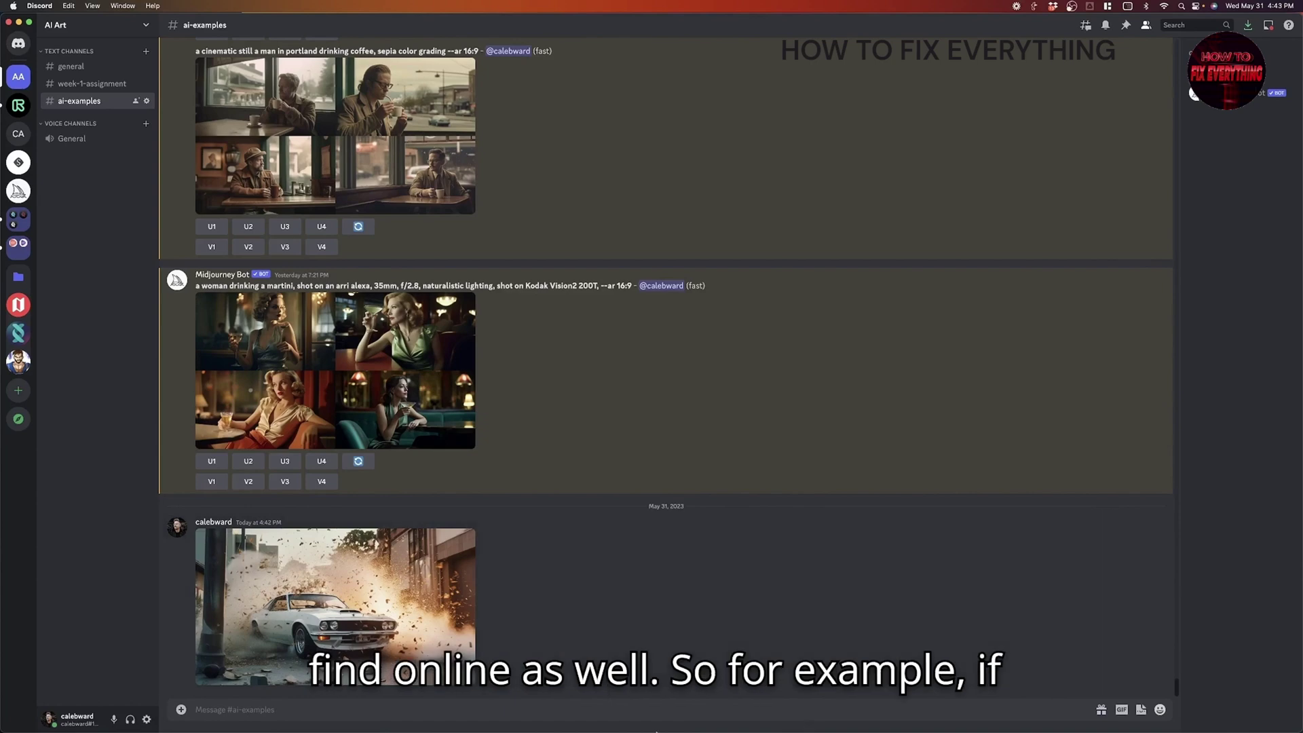
Search Google Images for 'cinematic shots' and preview the Fstoppers photo of a man in a field
click(607, 722)
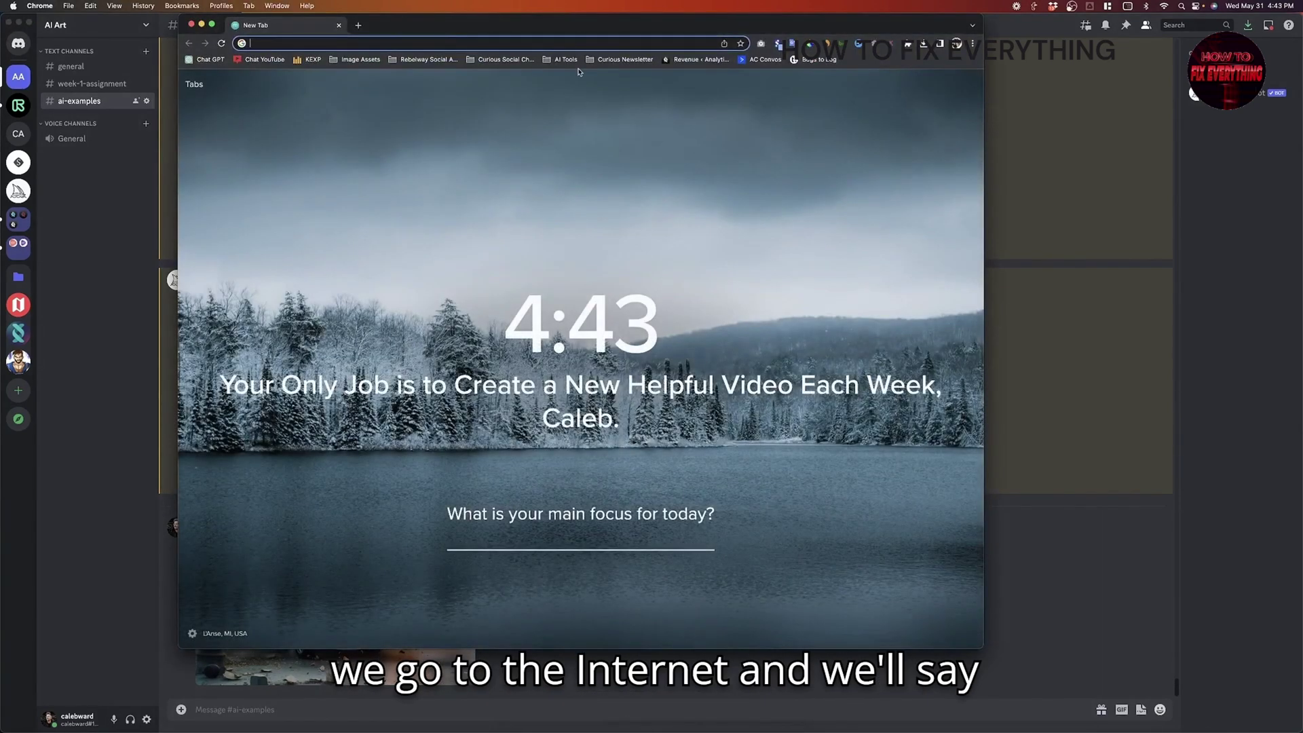
text(cinematic shots)
key(Return)
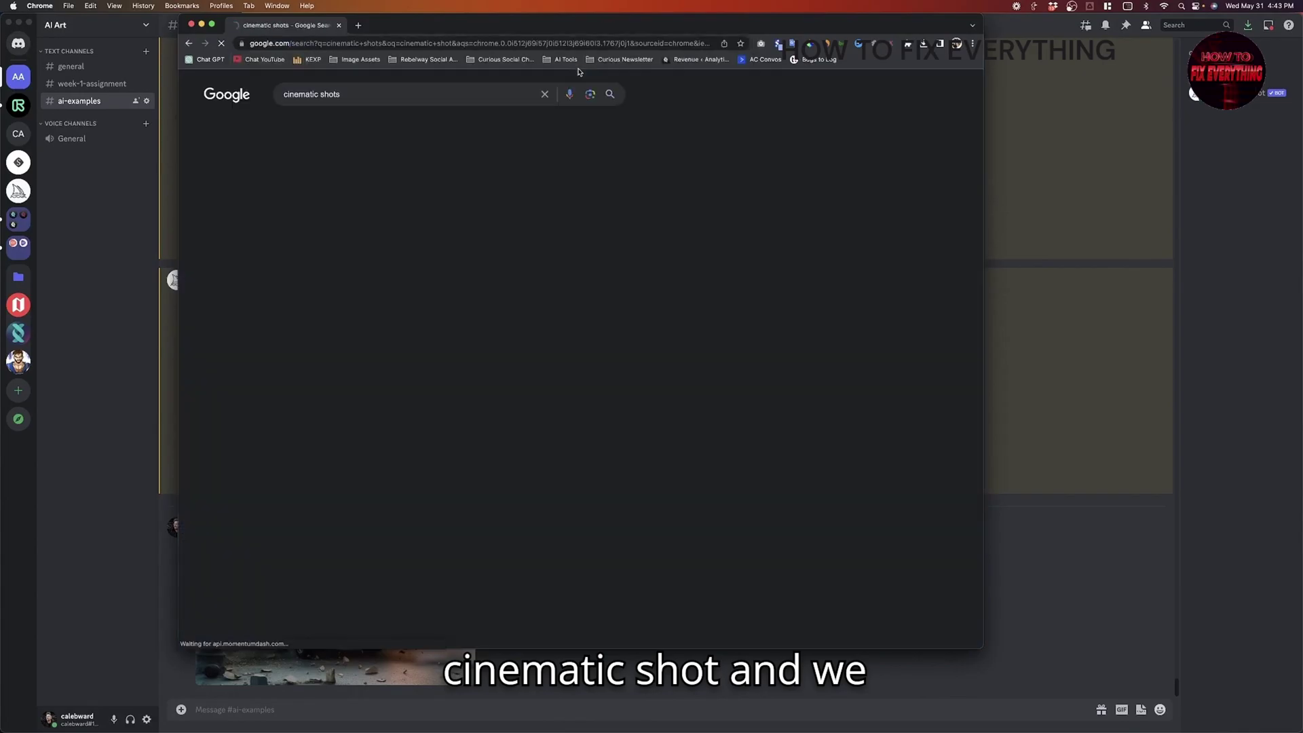
click(342, 127)
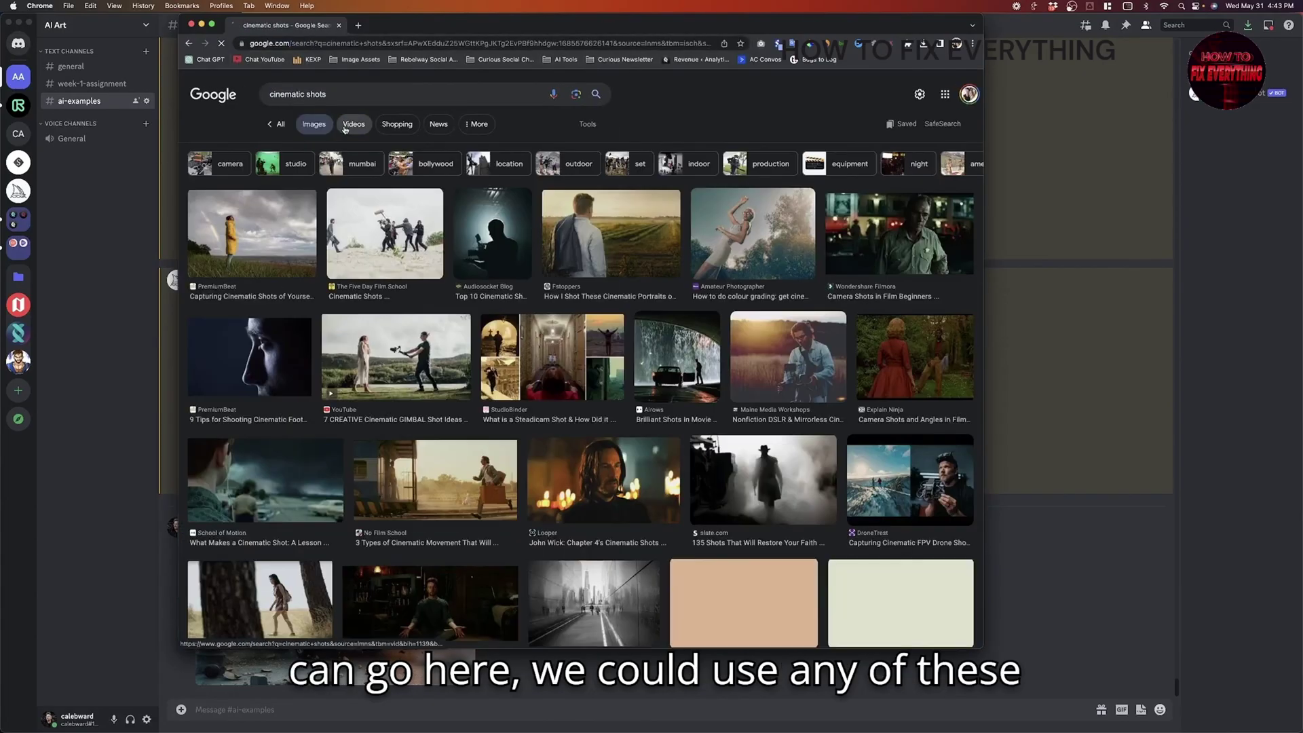
click(622, 237)
right_click(806, 252)
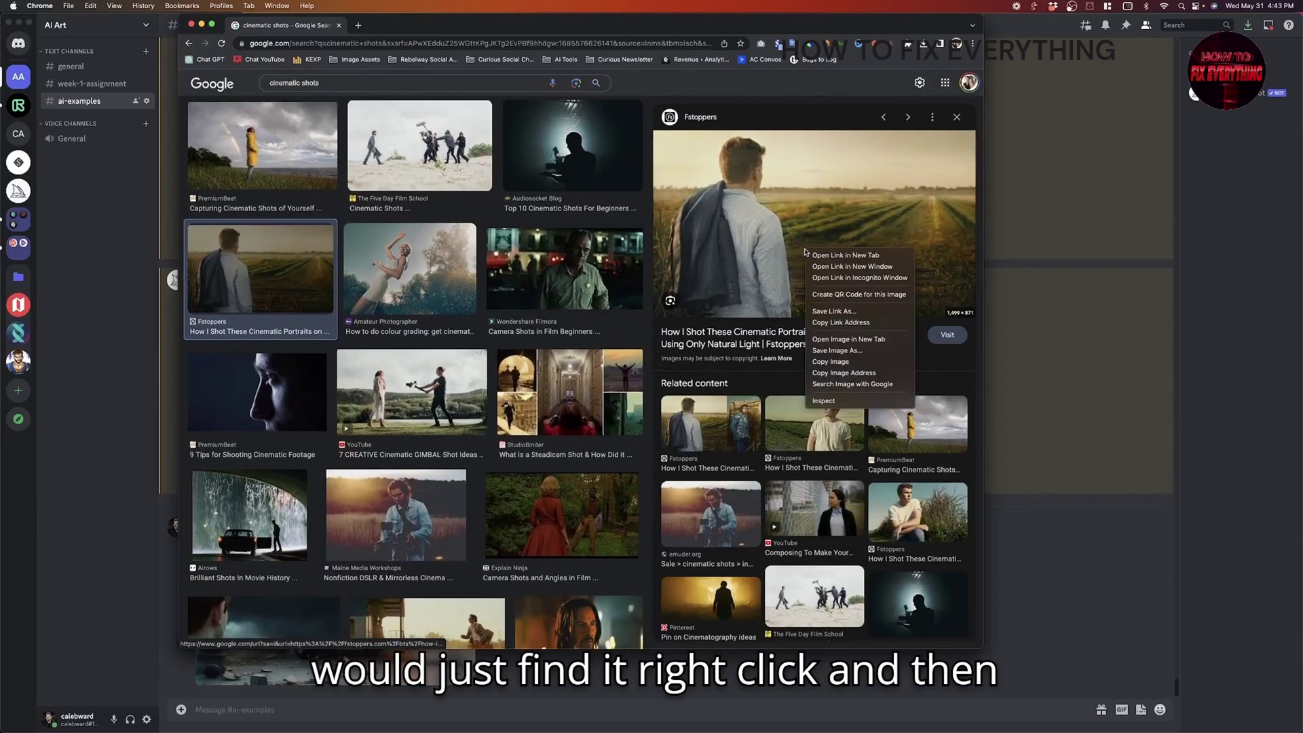
Copy the Fstoppers image address, then open the car image in Chrome and select its URL
click(849, 375)
click(1067, 441)
click(293, 630)
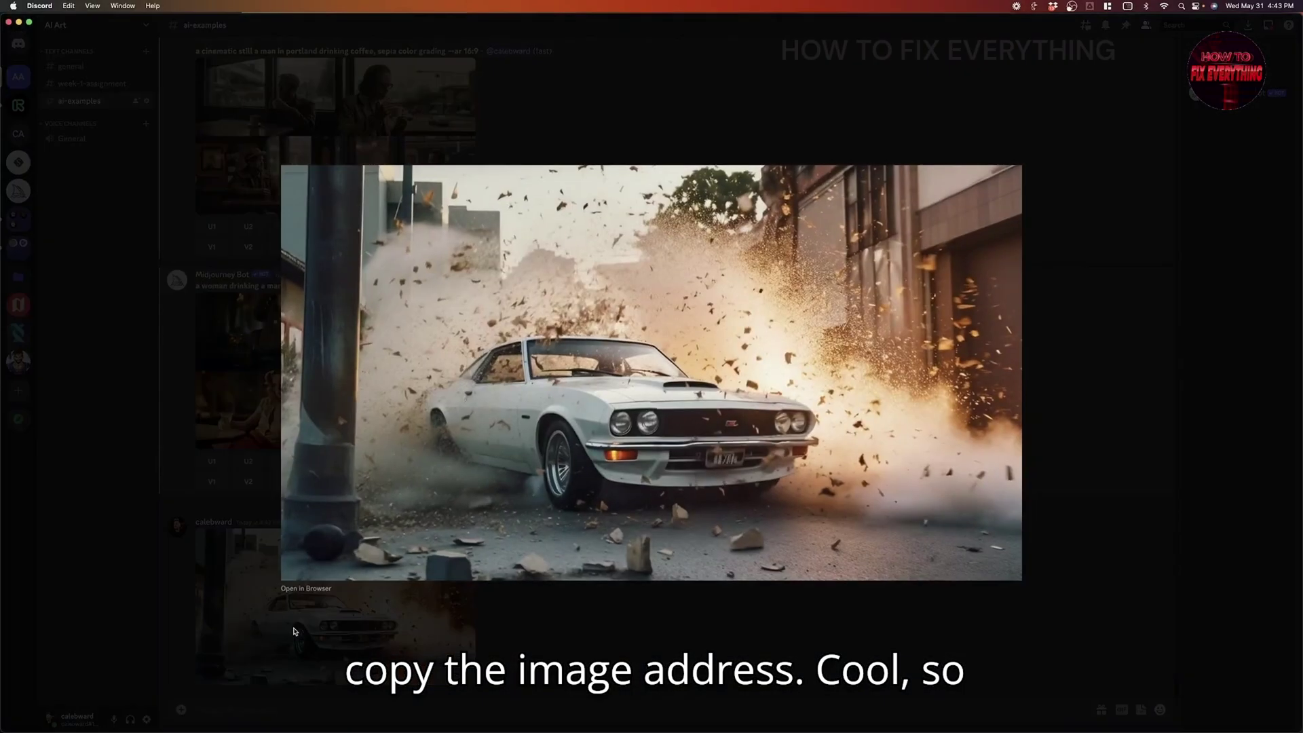
click(306, 588)
click(327, 42)
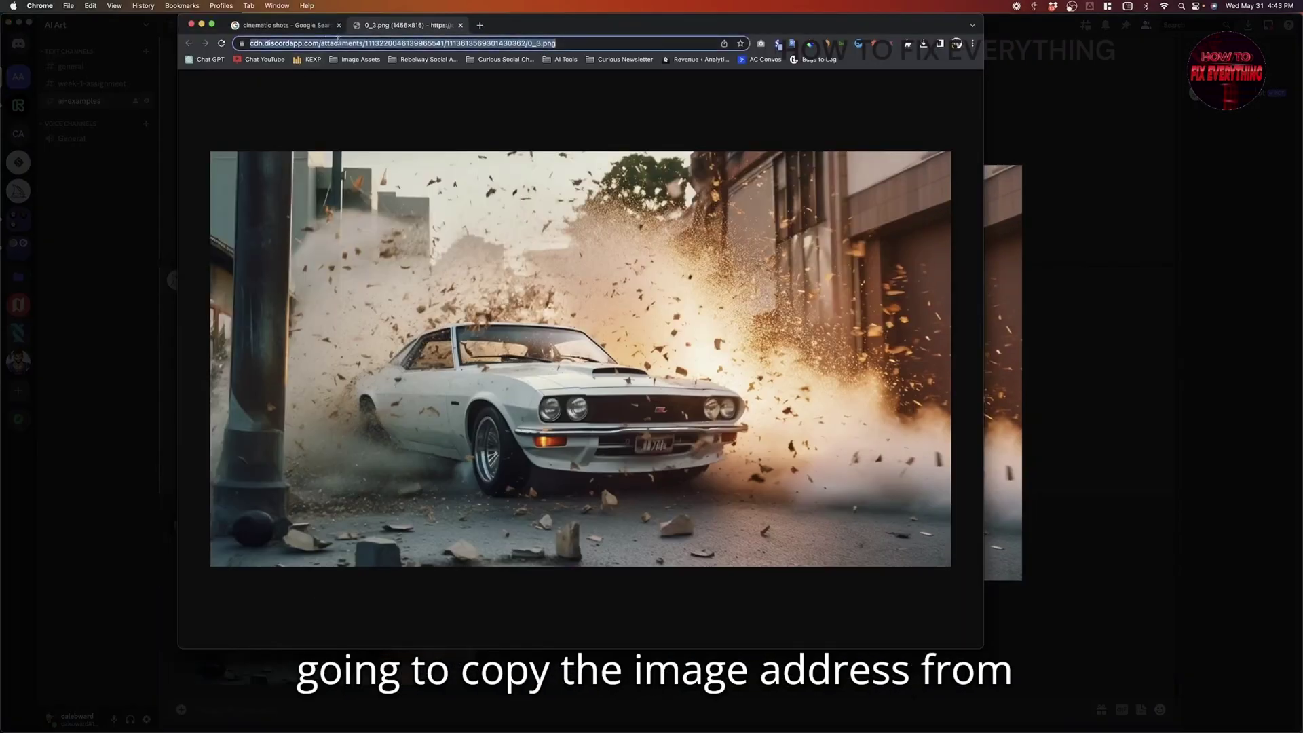
click(201, 26)
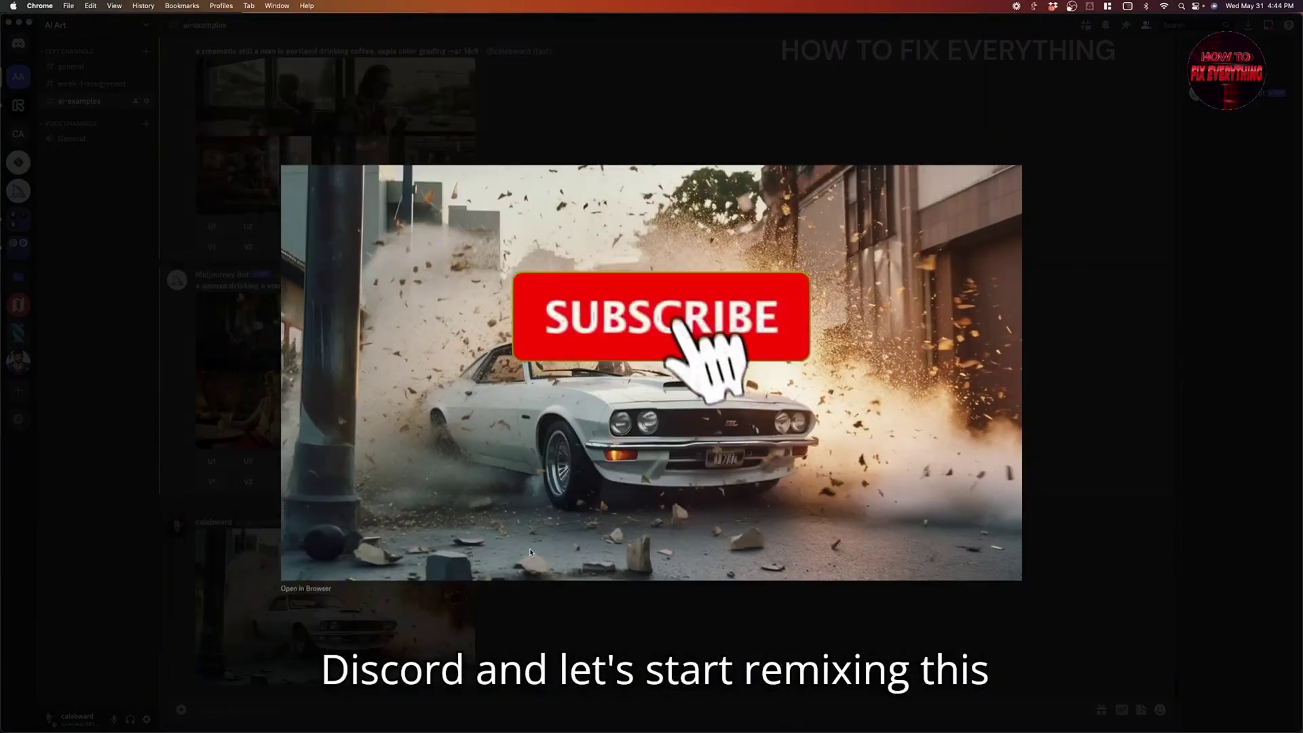
click(660, 648)
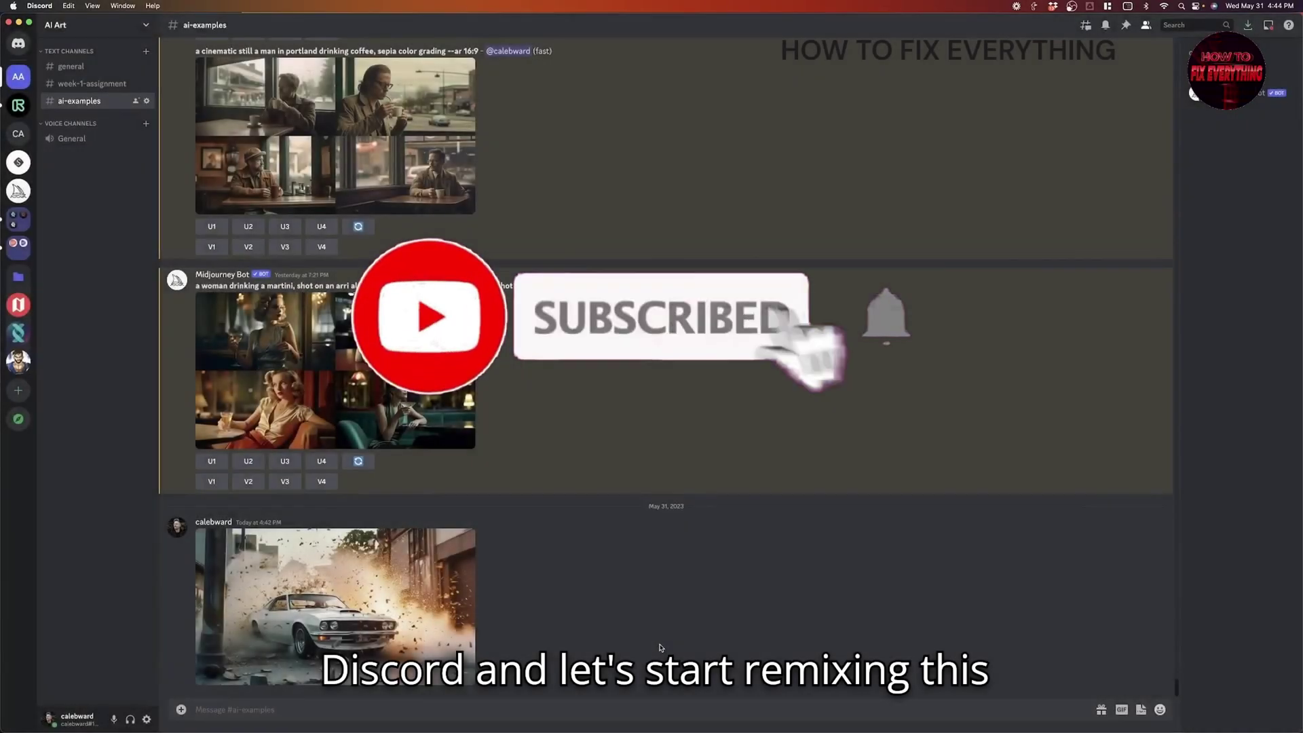
Start an /imagine prompt with the car image link and 'a cinematic still of a car driving through an explosion'
click(486, 709)
text(/imagine)
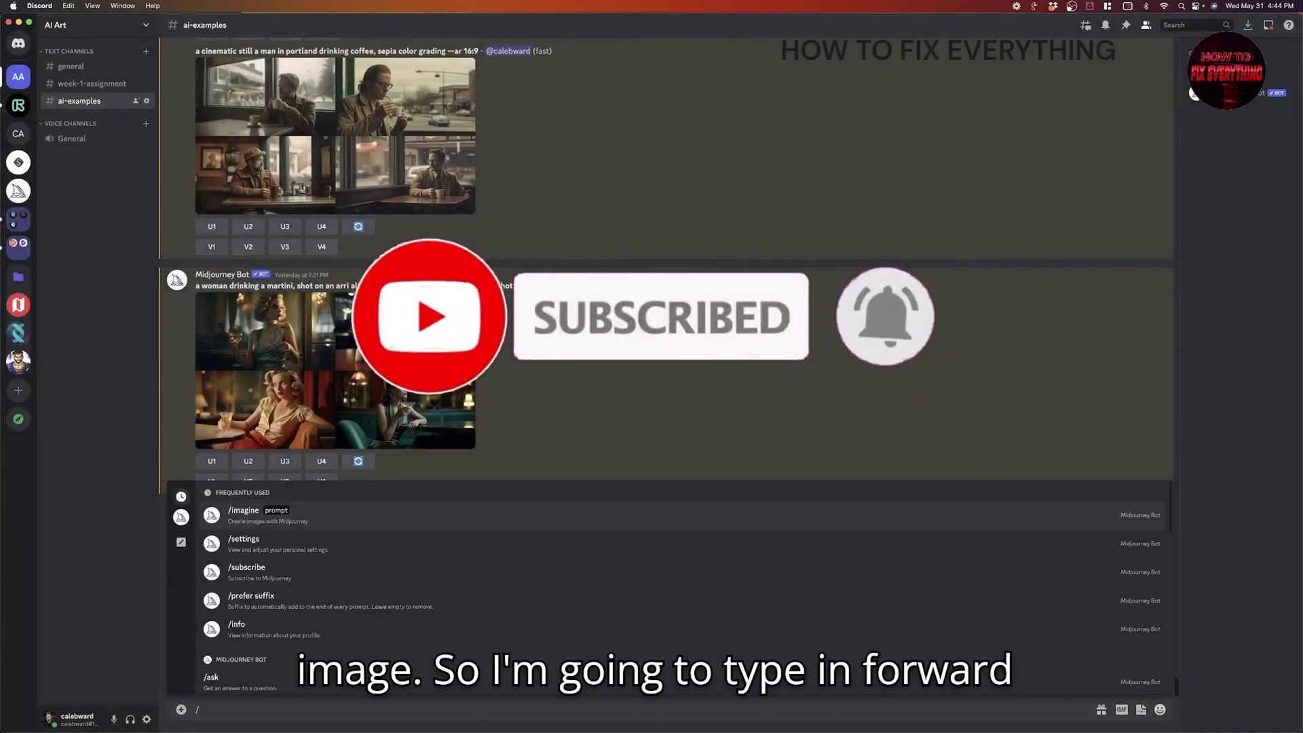
key(Tab)
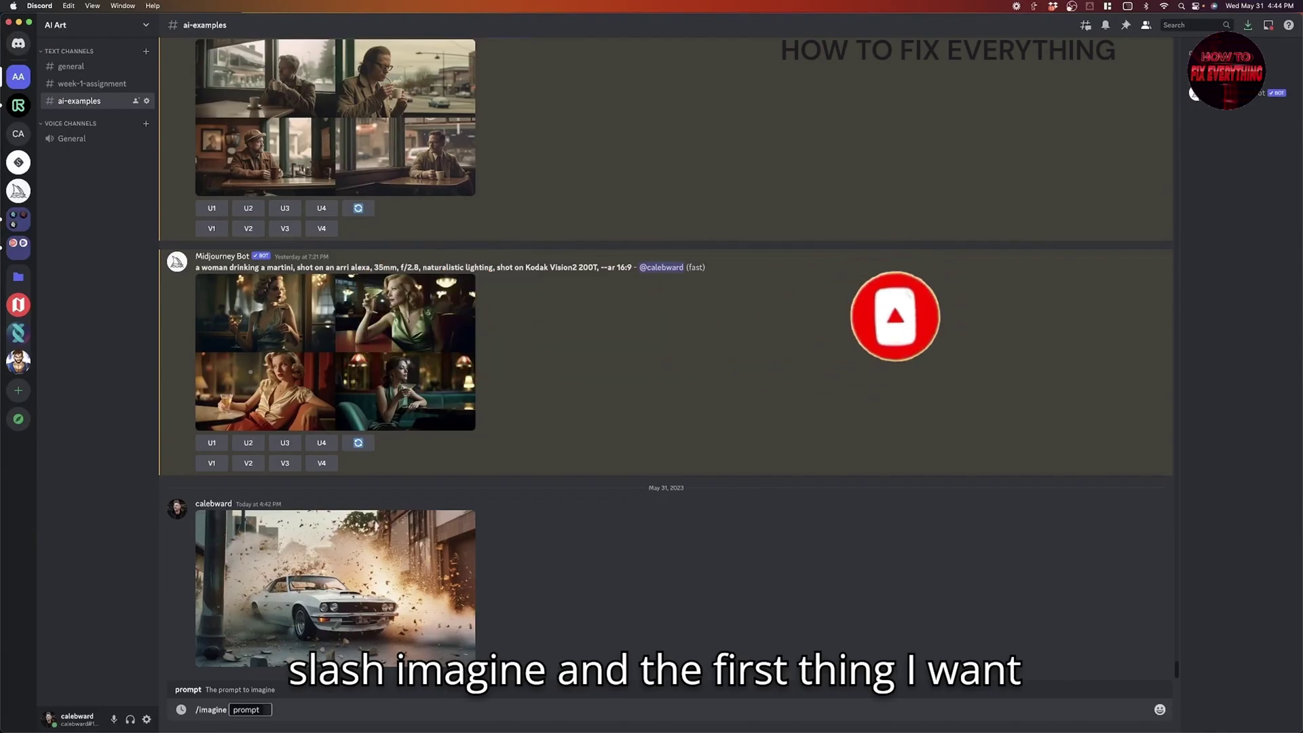
key(super+v)
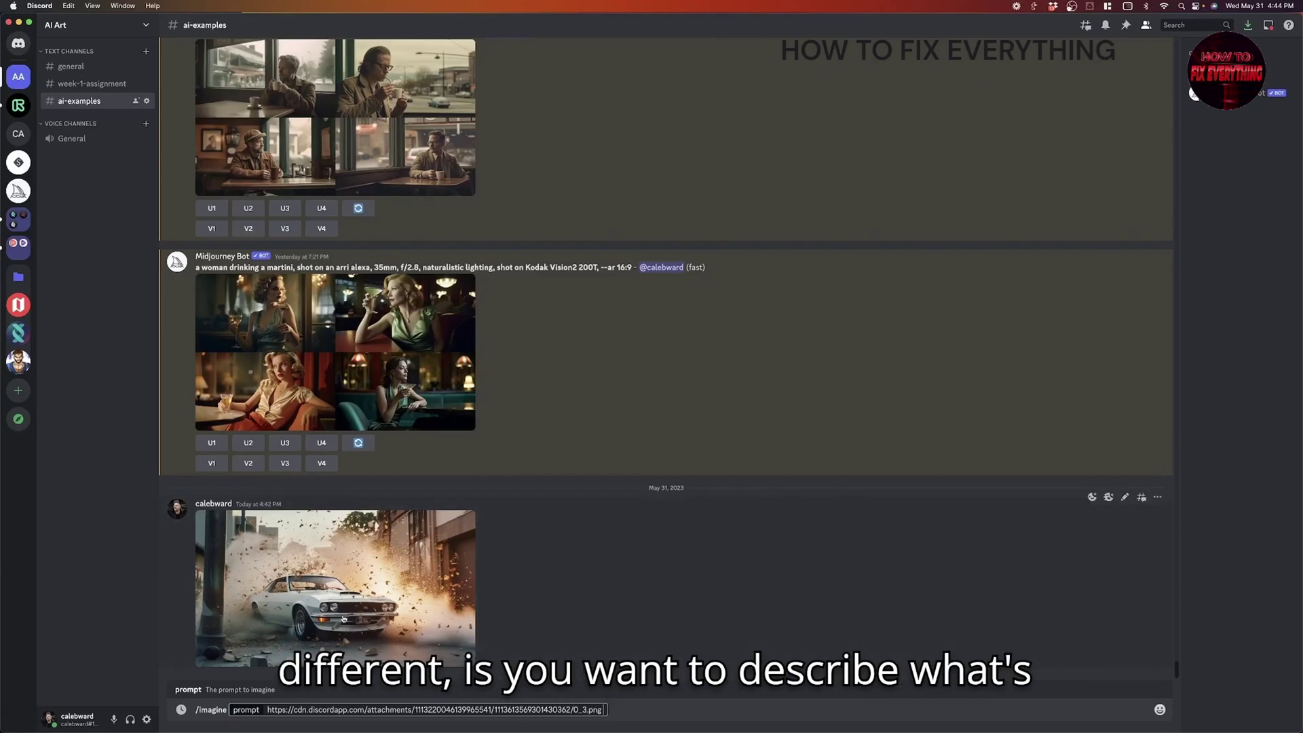
mouse_move(626, 726)
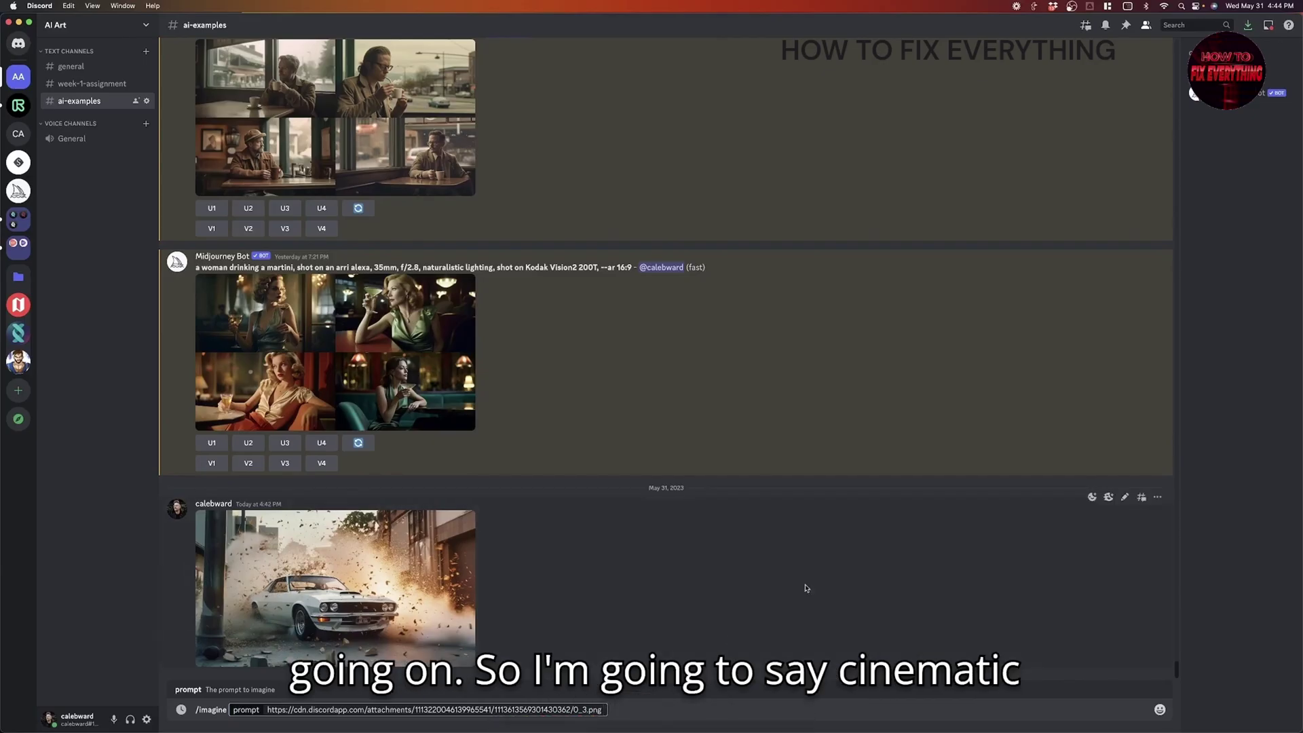
text(a cinematic sh)
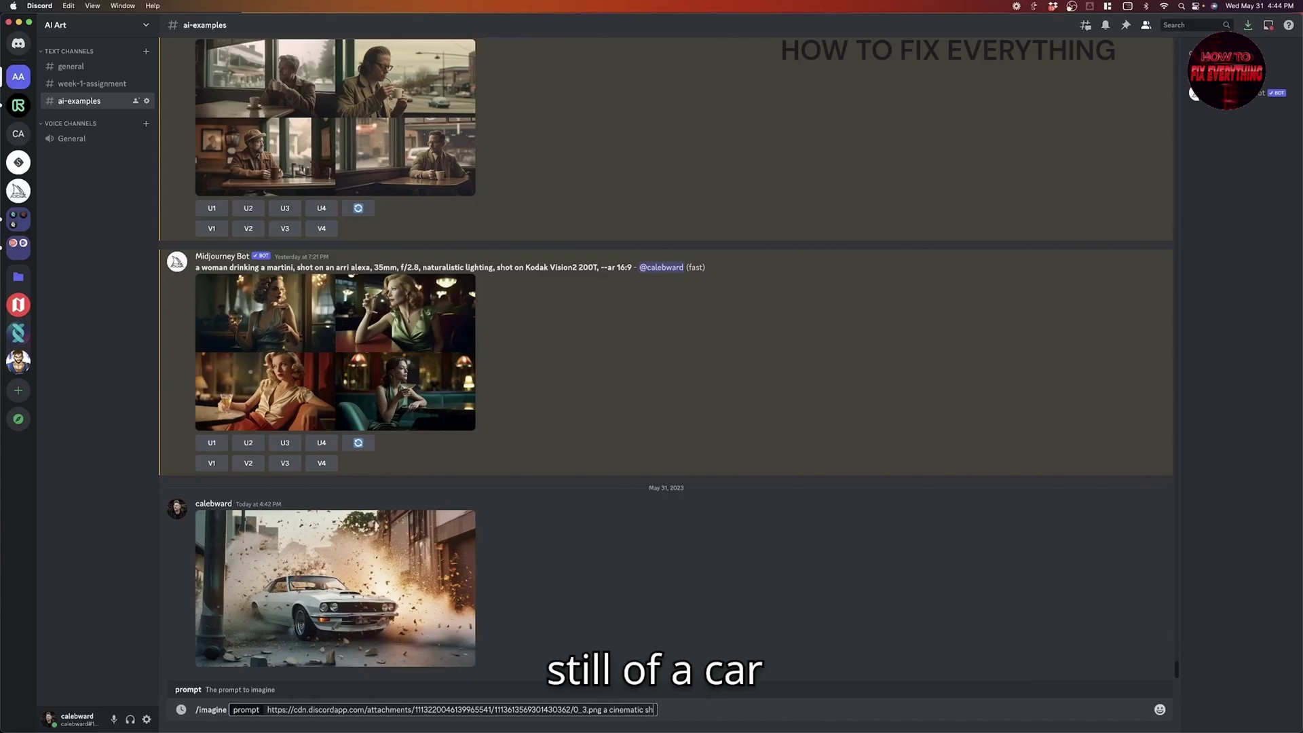
key(BackSpace)
text(till of a car drigin)
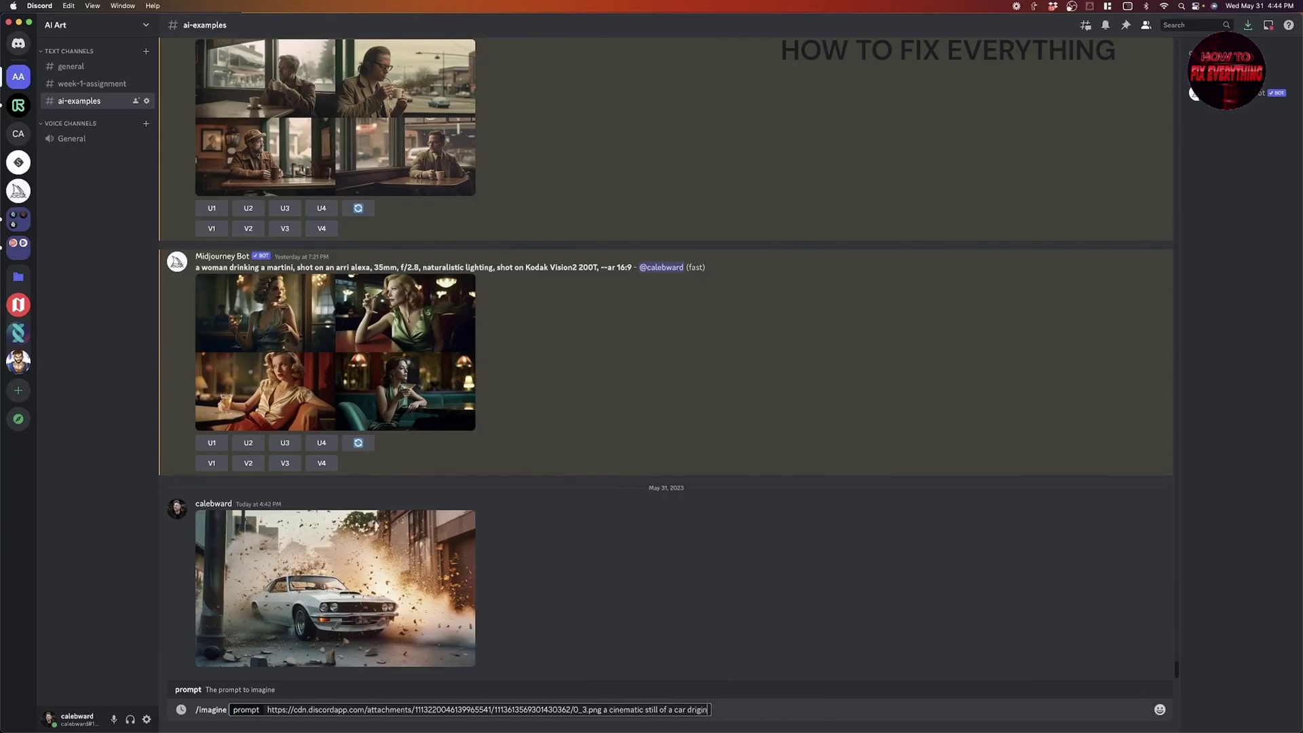
key(BackSpace)
key(BackSpace)
key(BackSpace)
text(ving thro)
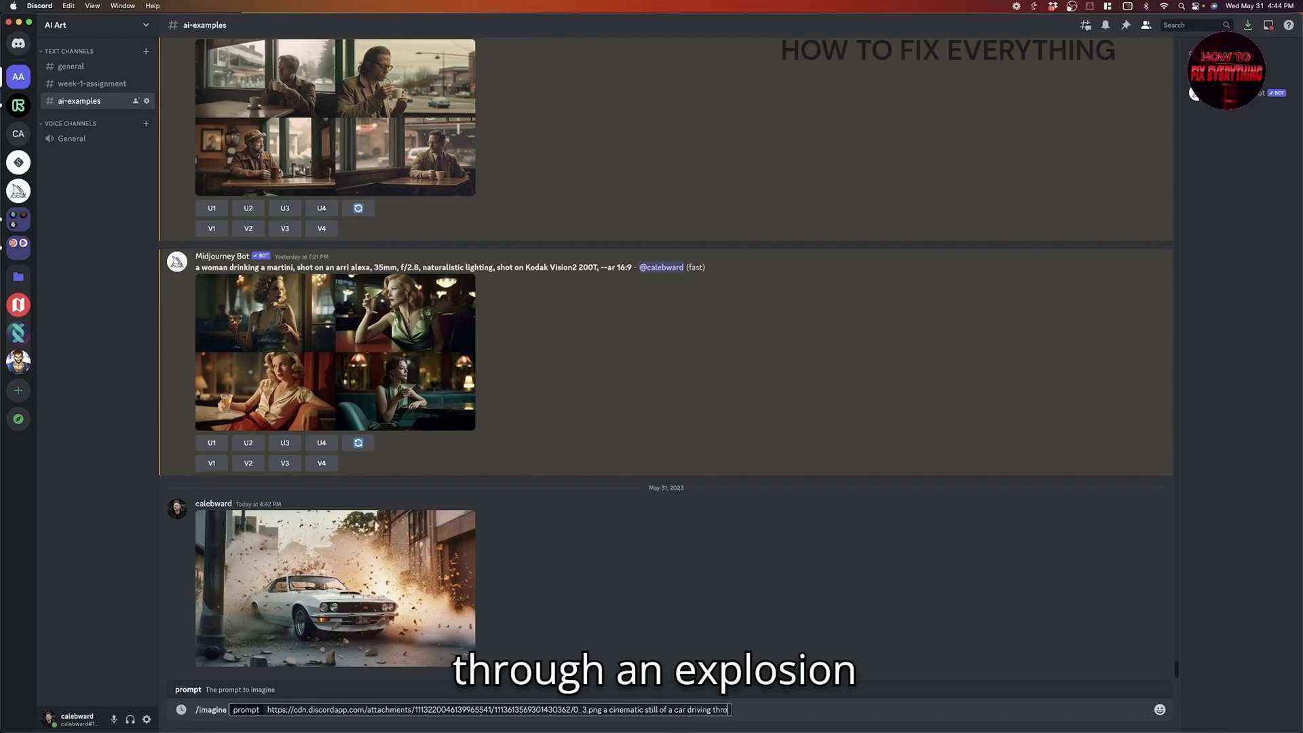
text(ugh an explosion)
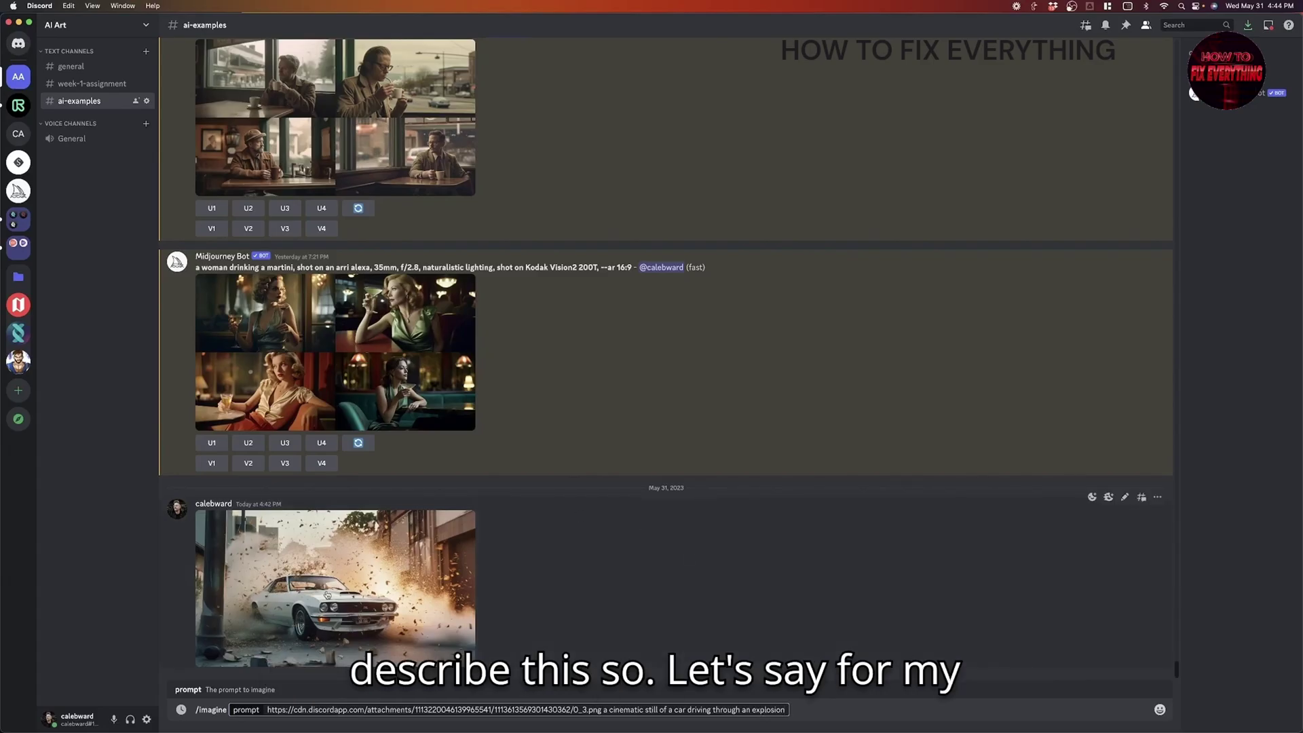
Insert 'green' before 'car', append ', green car,' and submit the prompt to Midjourney
click(678, 709)
text(green)
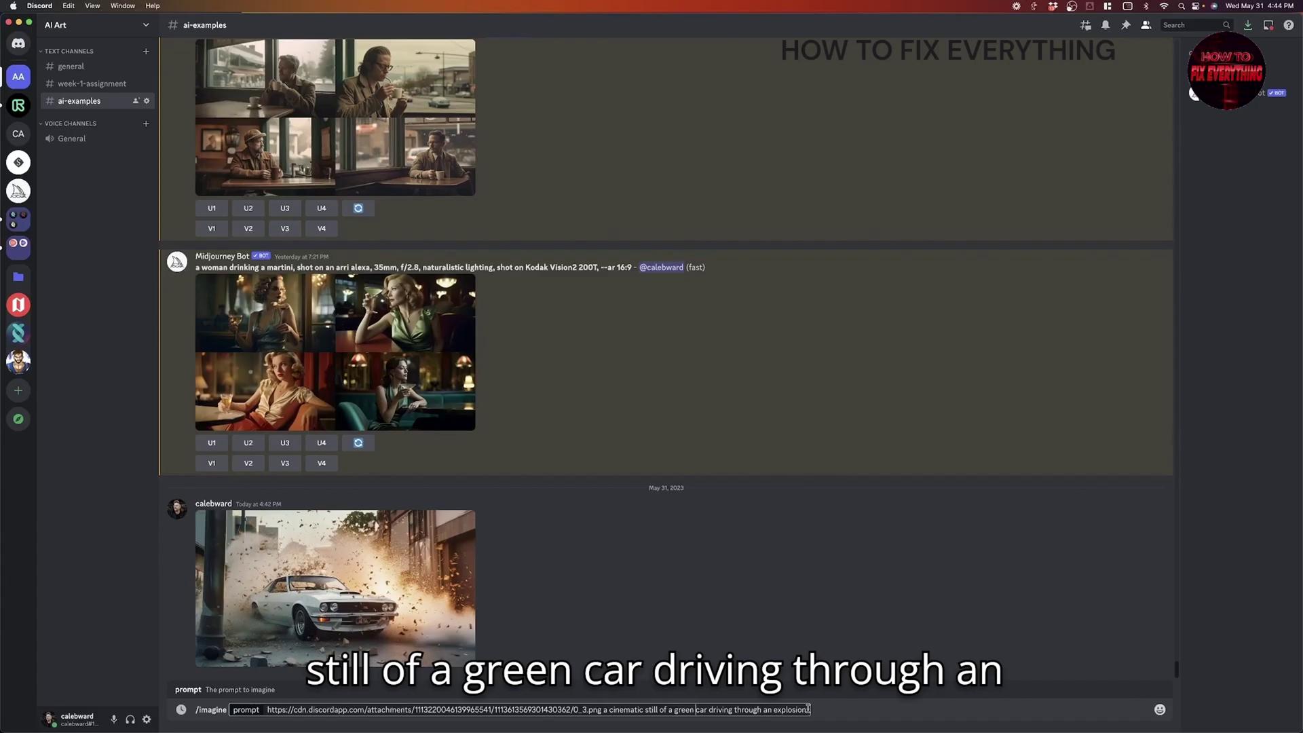
click(808, 709)
text(, green c)
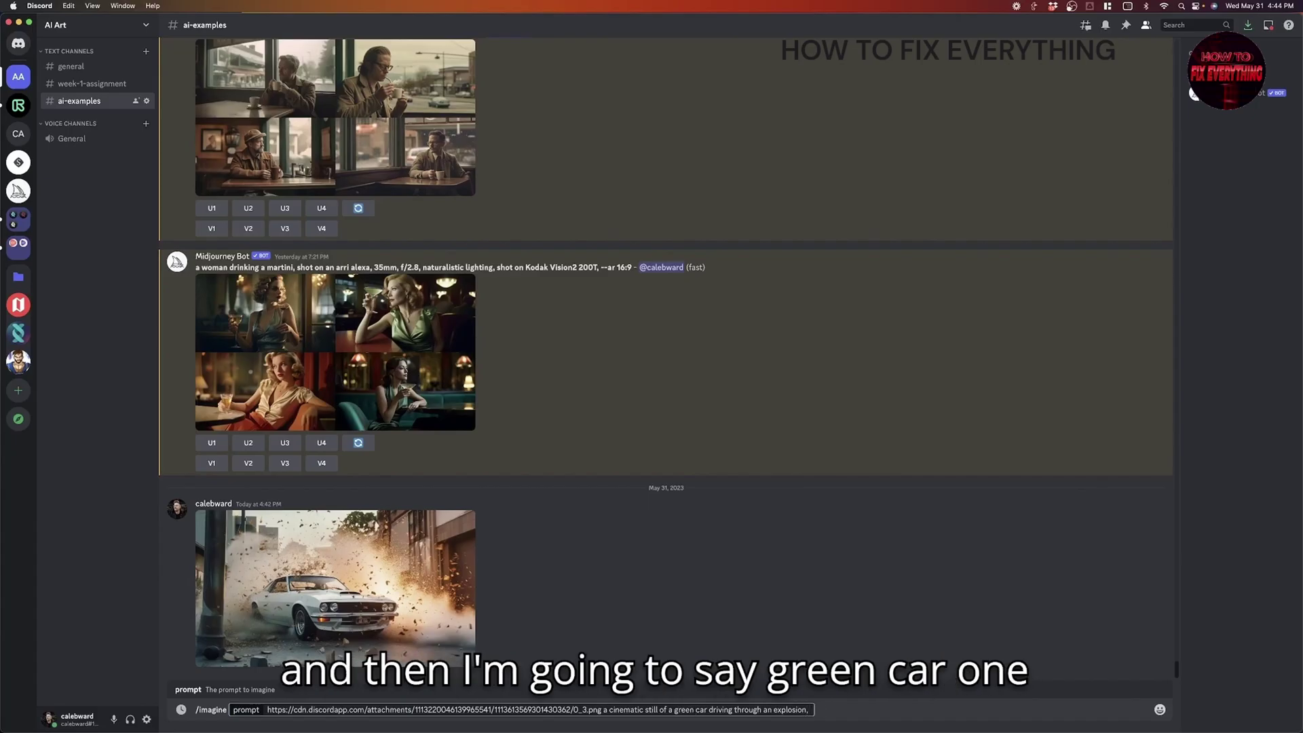
text(ar,)
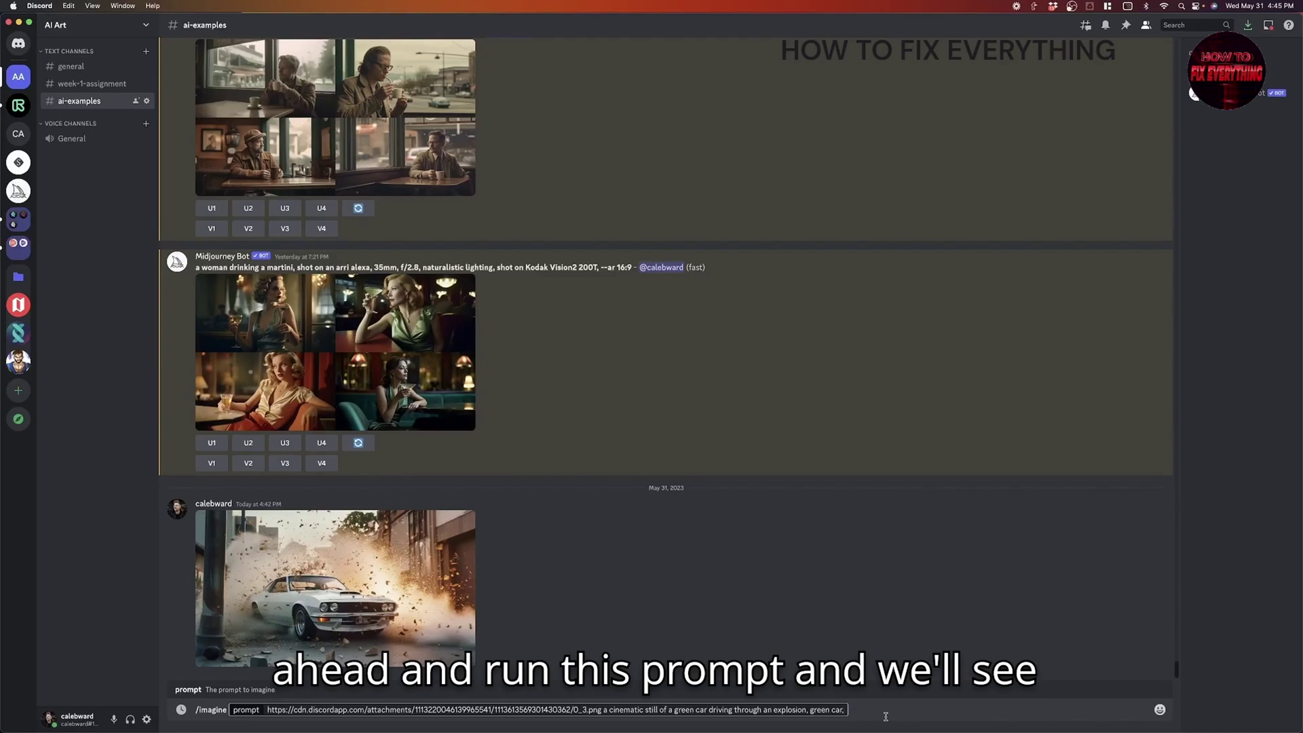
key(Return)
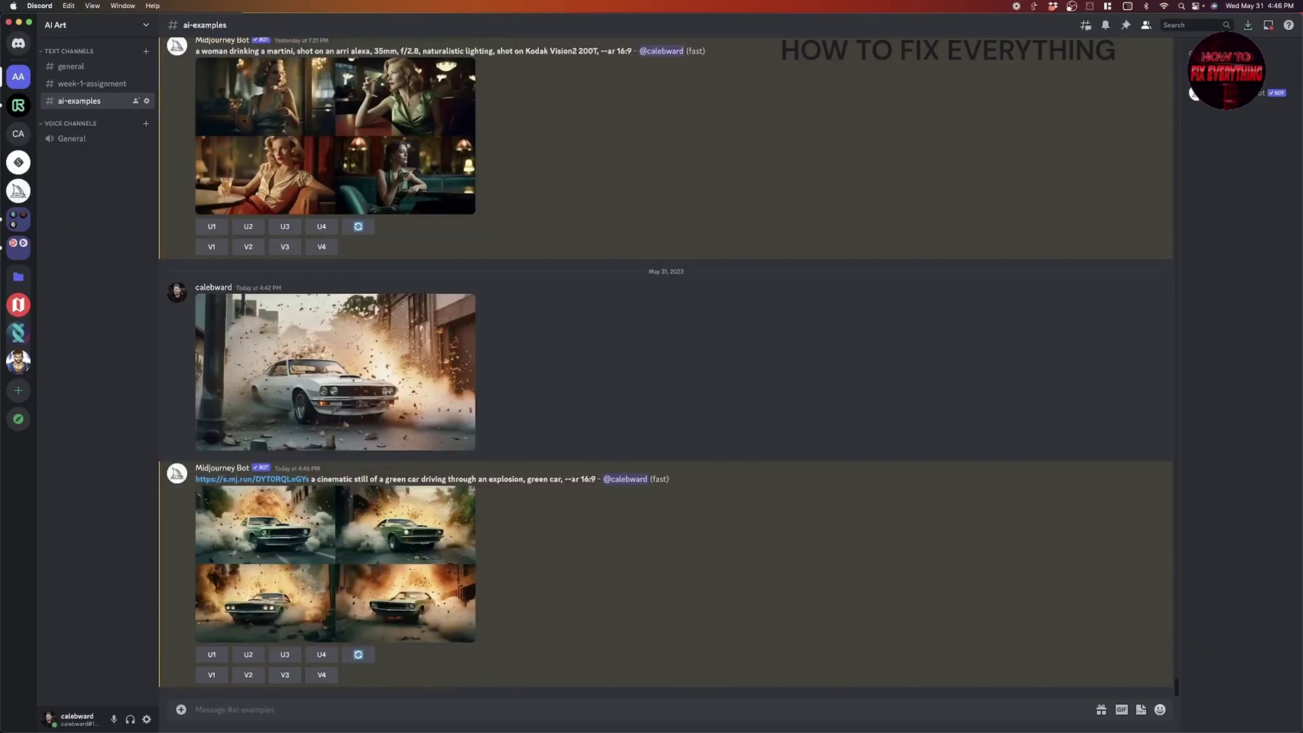
Enlarge the four-image green-car explosion grid for a closer look, then close it
click(351, 551)
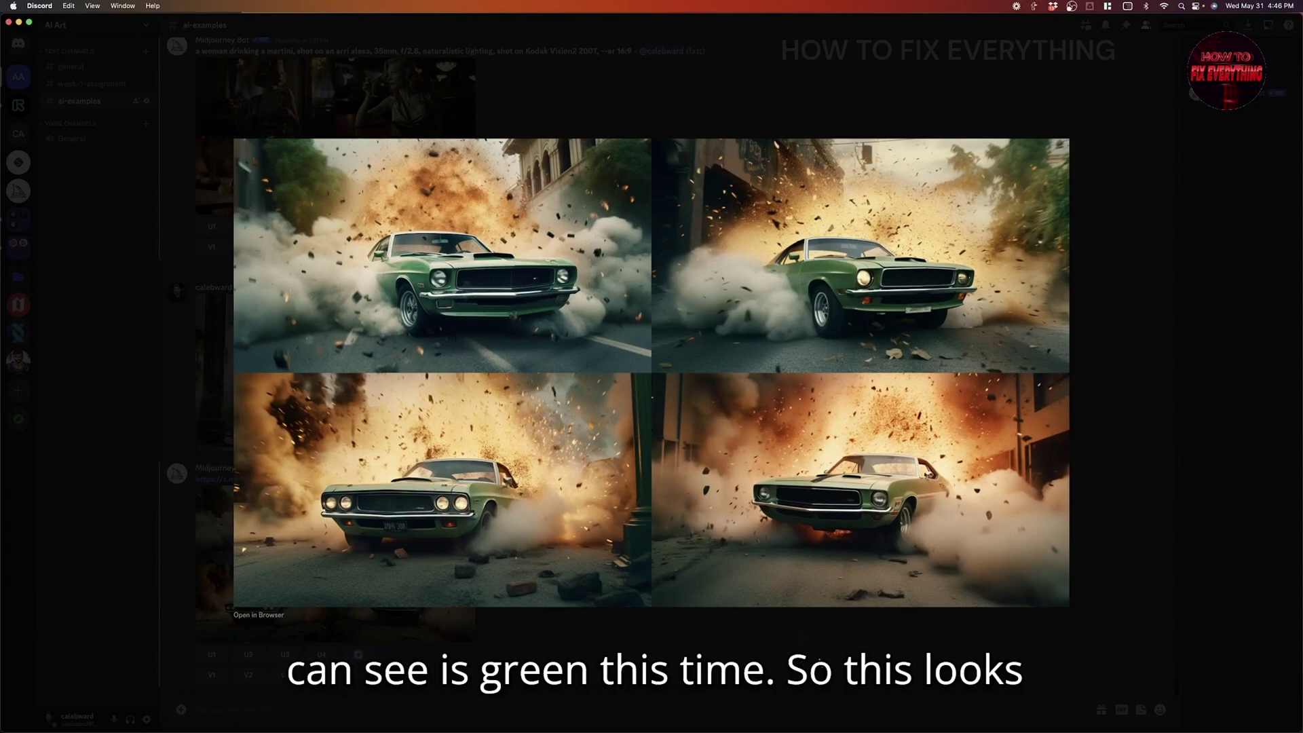
click(761, 633)
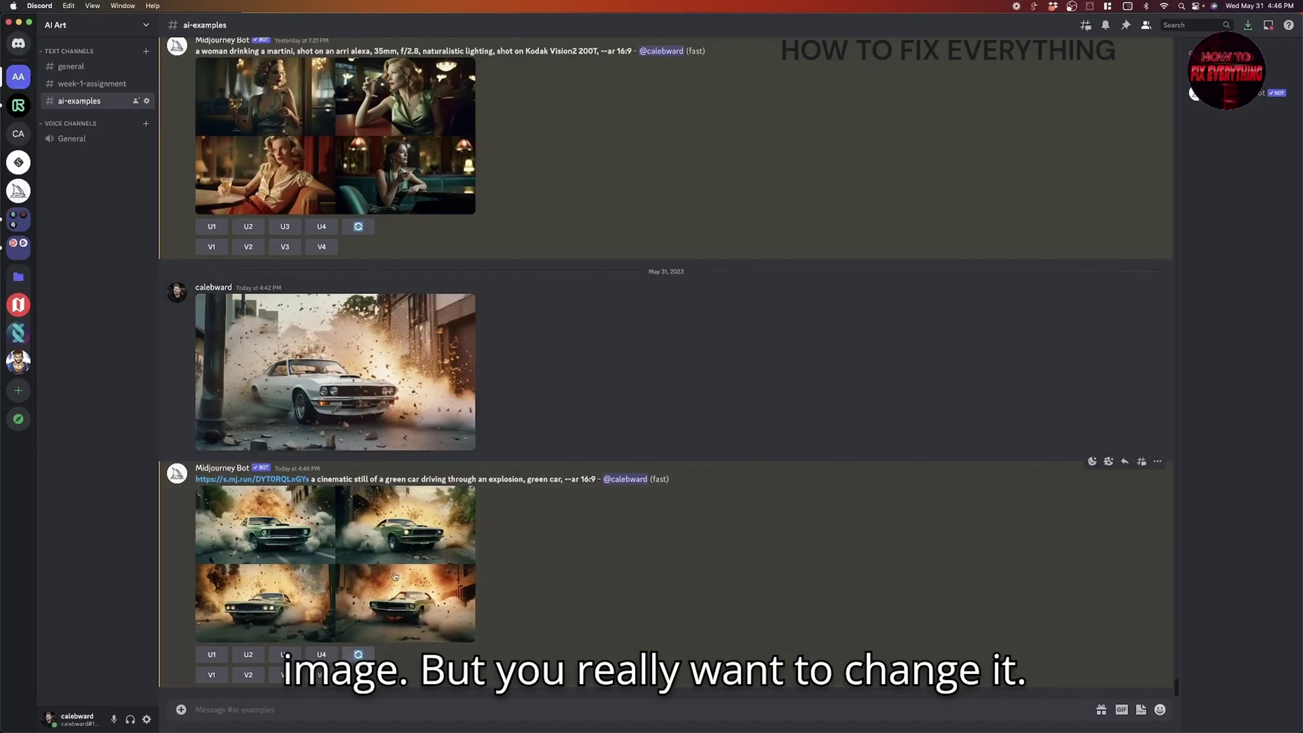
View the white-car reference image up close, then select the previous green-car prompt text
click(363, 375)
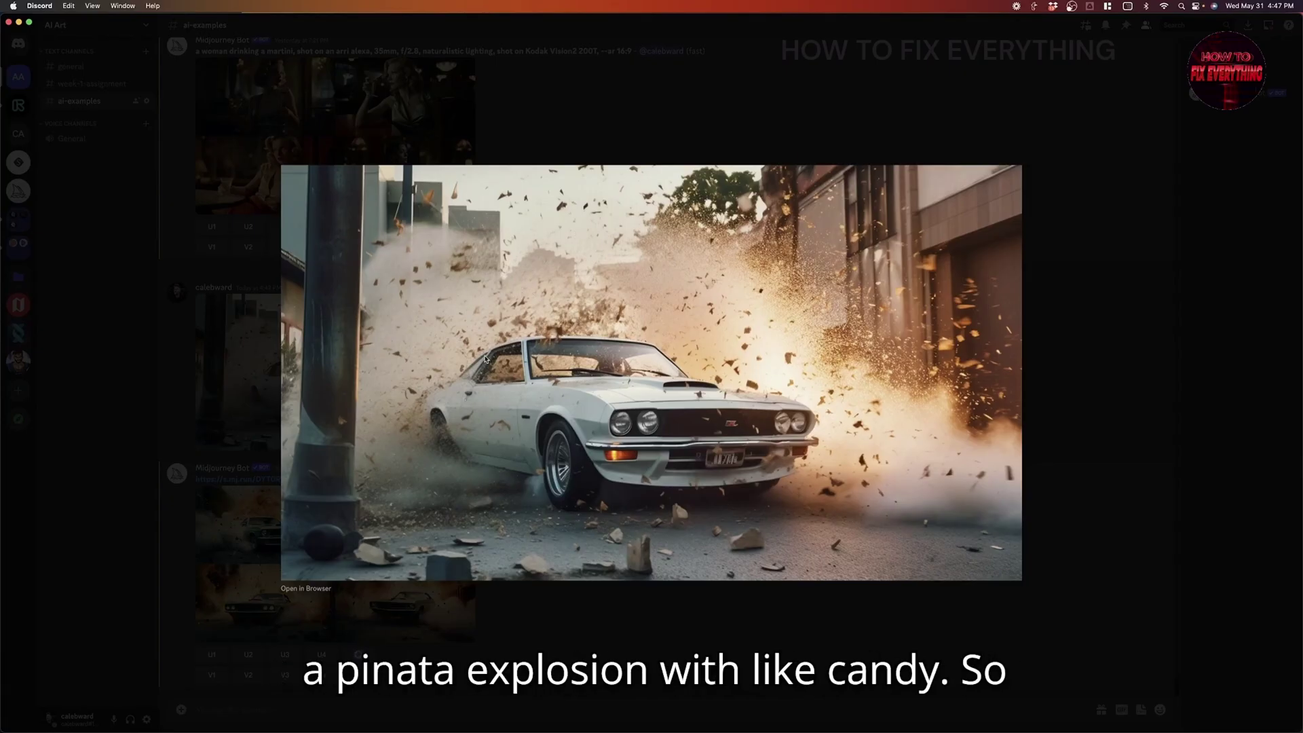
click(651, 652)
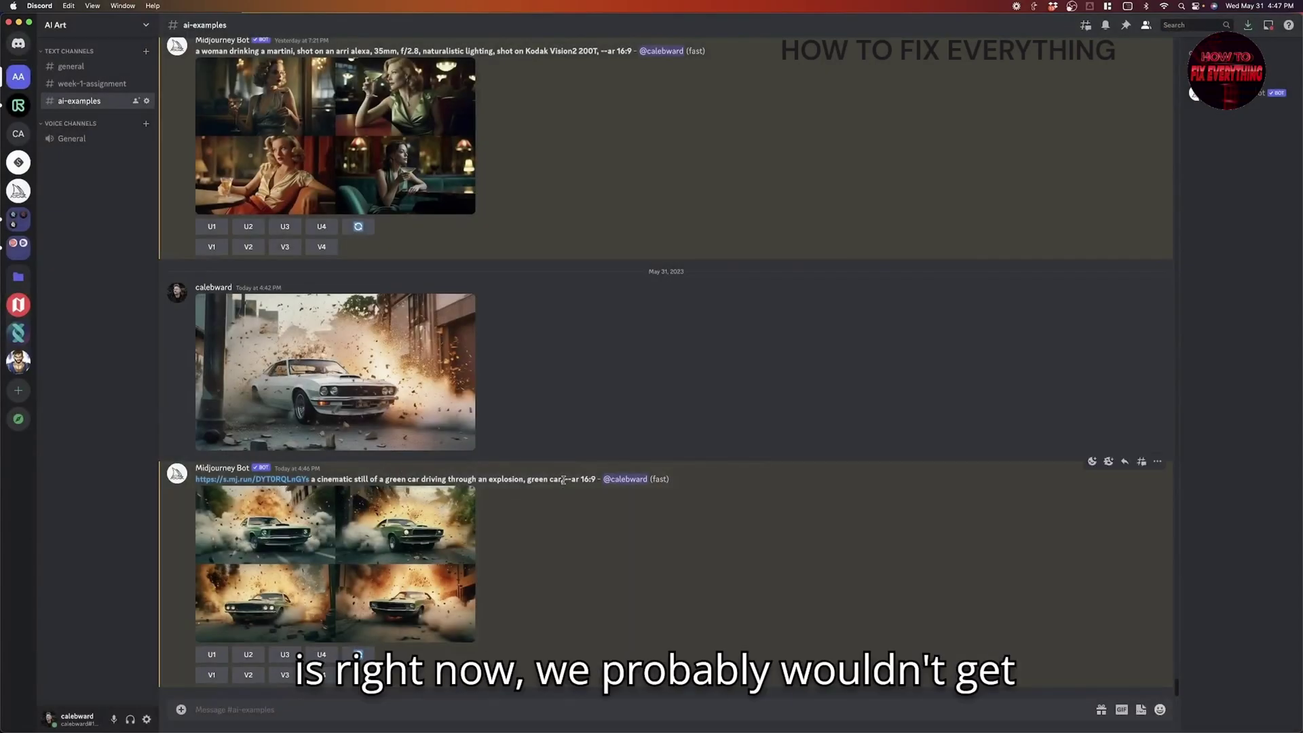
drag(563, 479, 197, 480)
Send /imagine with the pasted prompt, replacing 'an explosion' with 'an exploding Piñata, candy explosion'
click(358, 704)
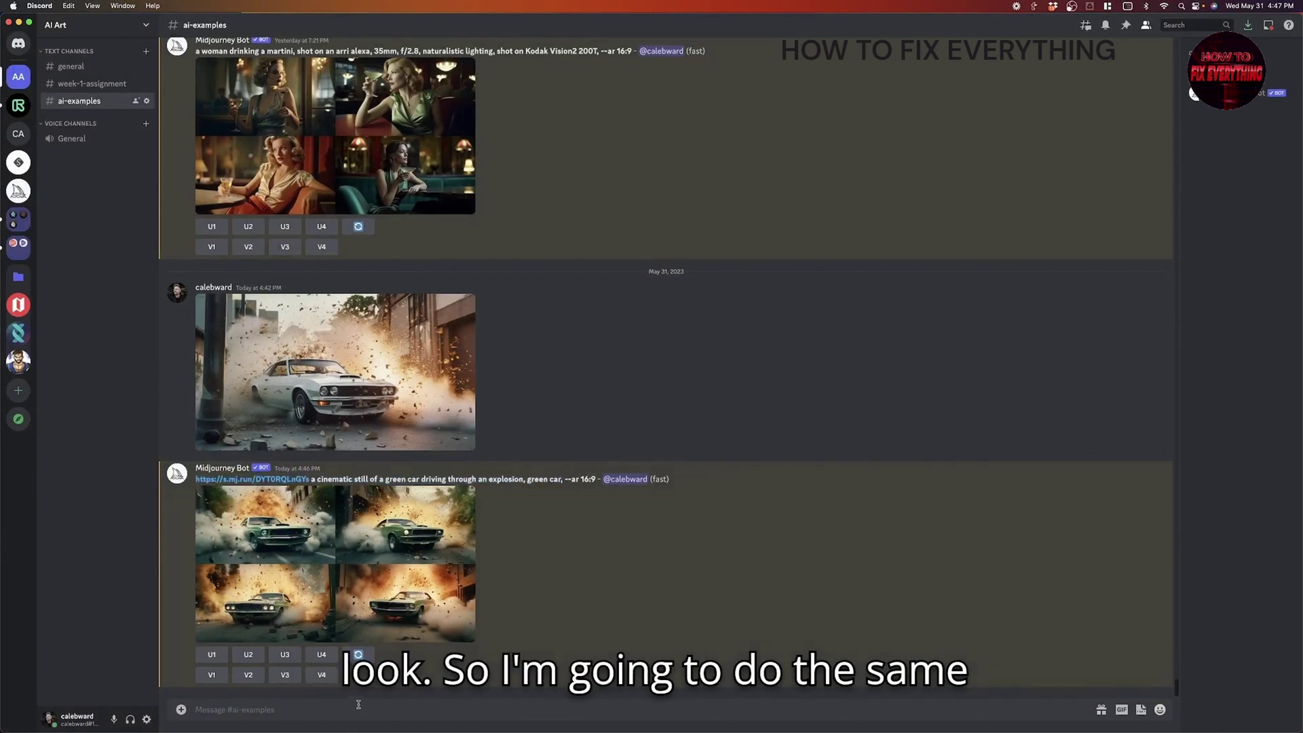
text(/imagine)
key(Return)
text(https://s.mj.run/DYTORQLnGYs a cinematic still of a green car driving through an explosion, green car,)
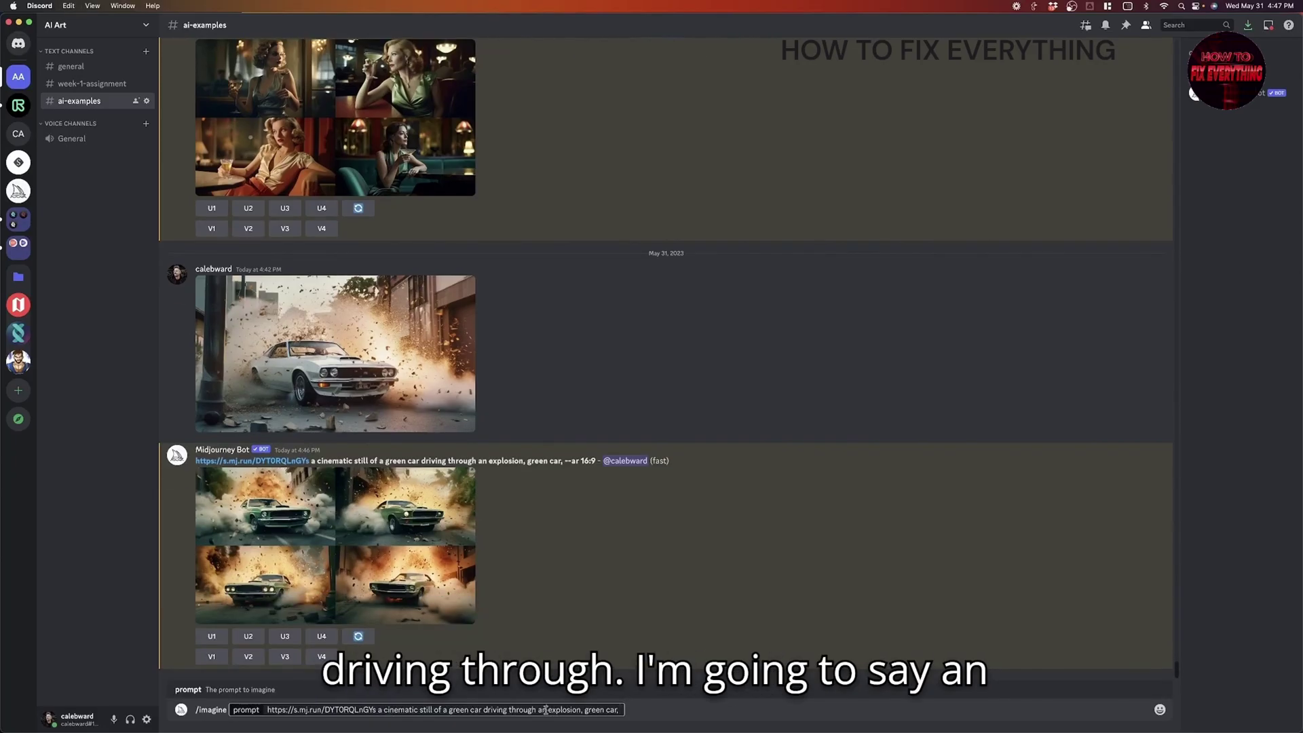
text(explod)
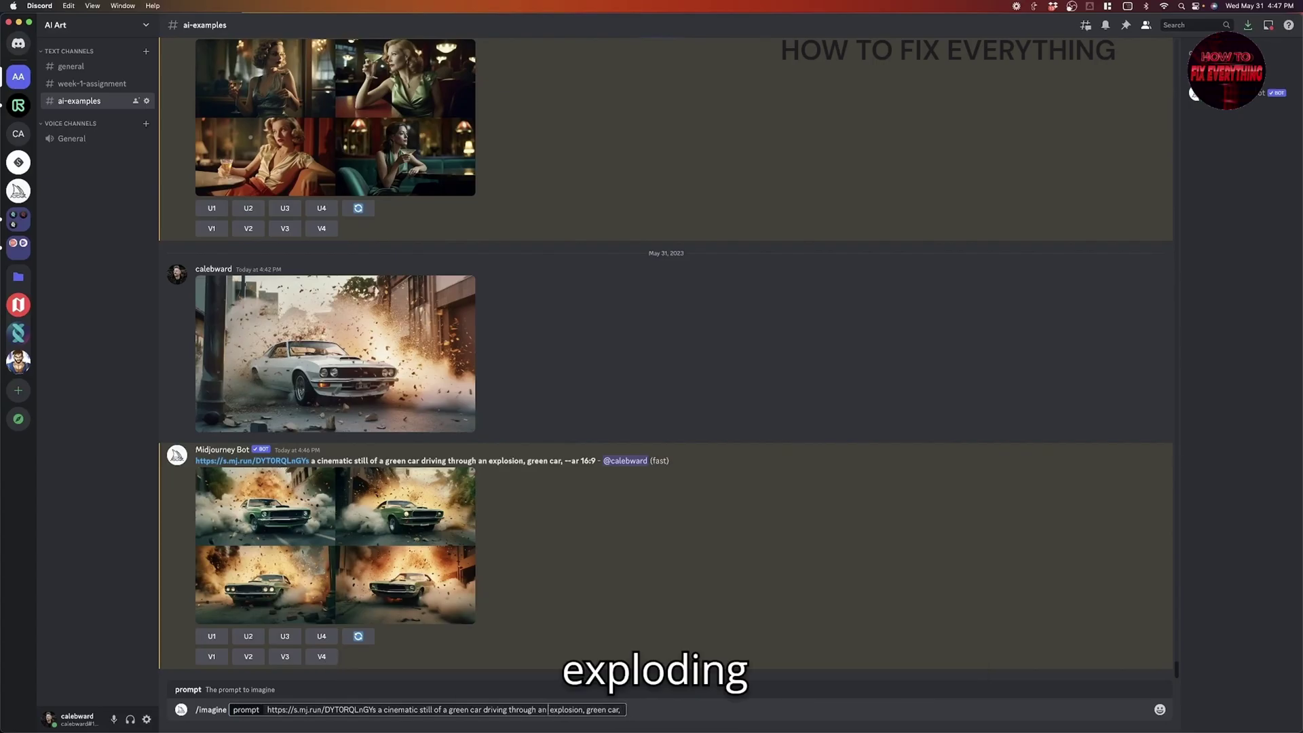
text(ing Pin explo)
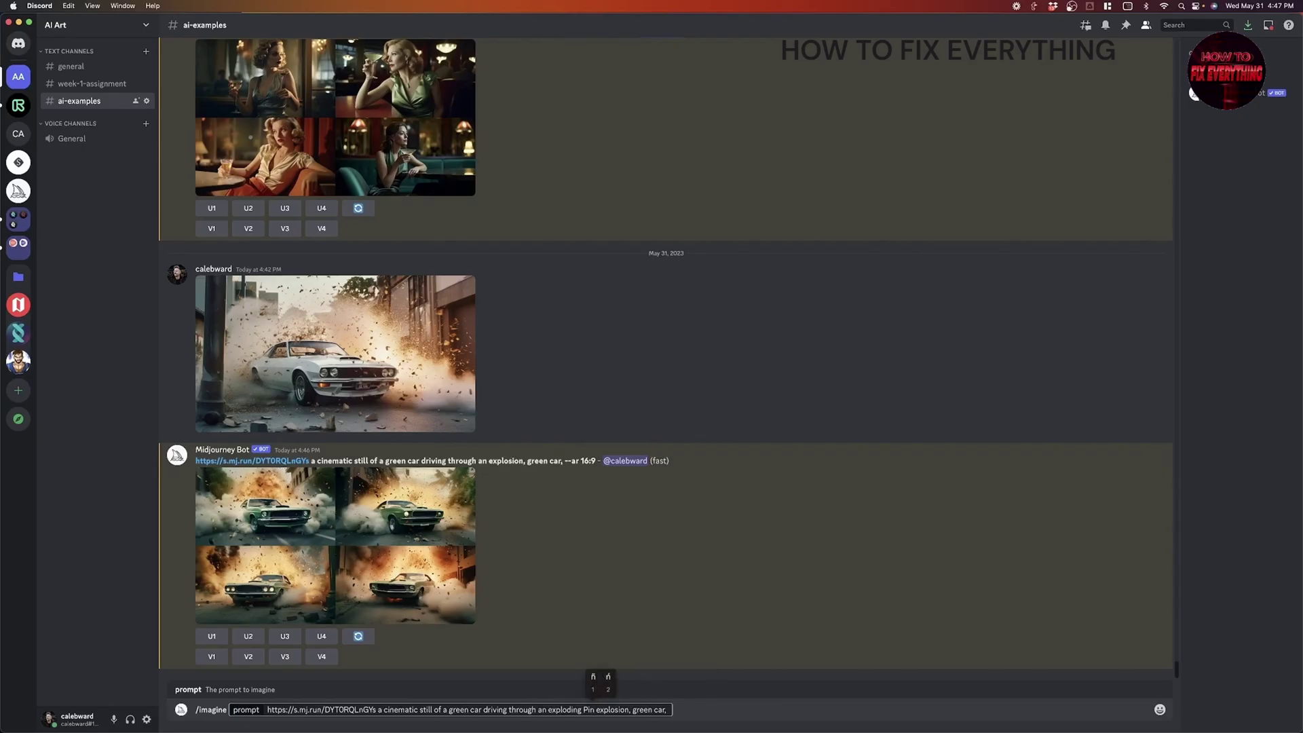
text(1ata)
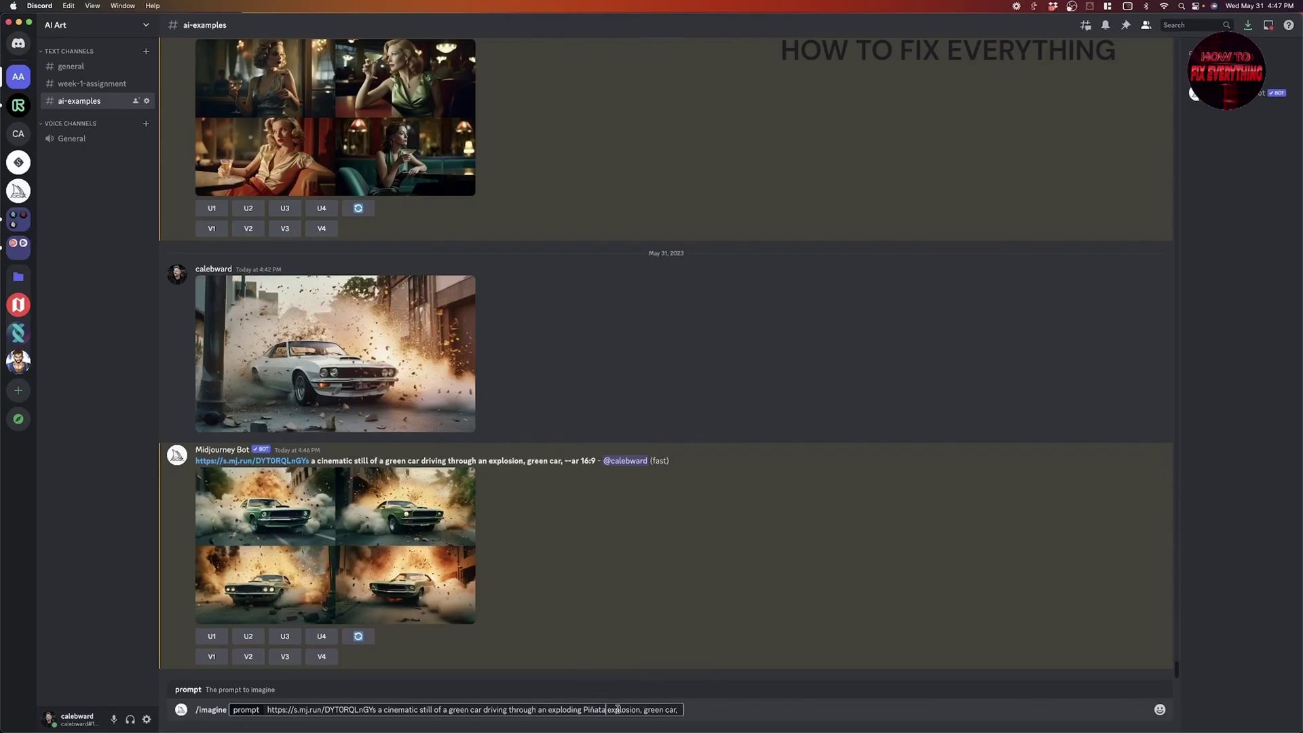
key(shift+alt+Right)
key(BackSpace)
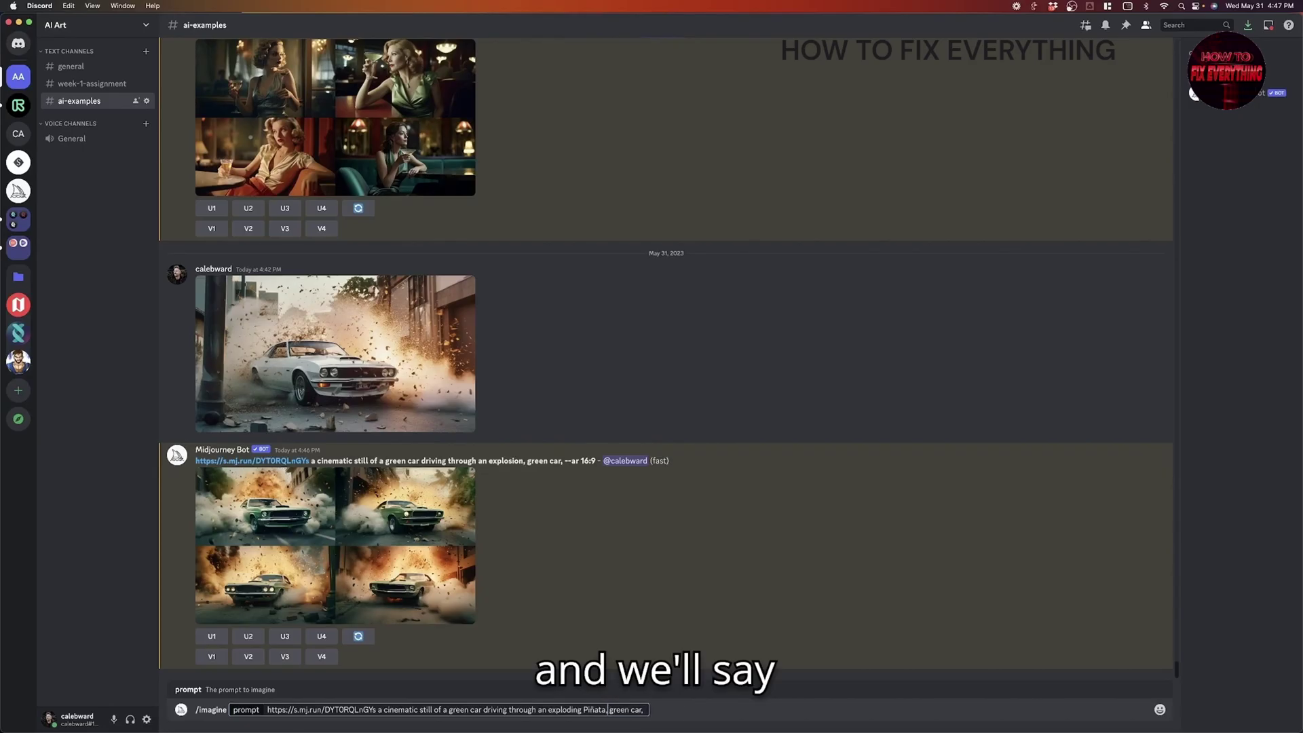
text(, candy expl)
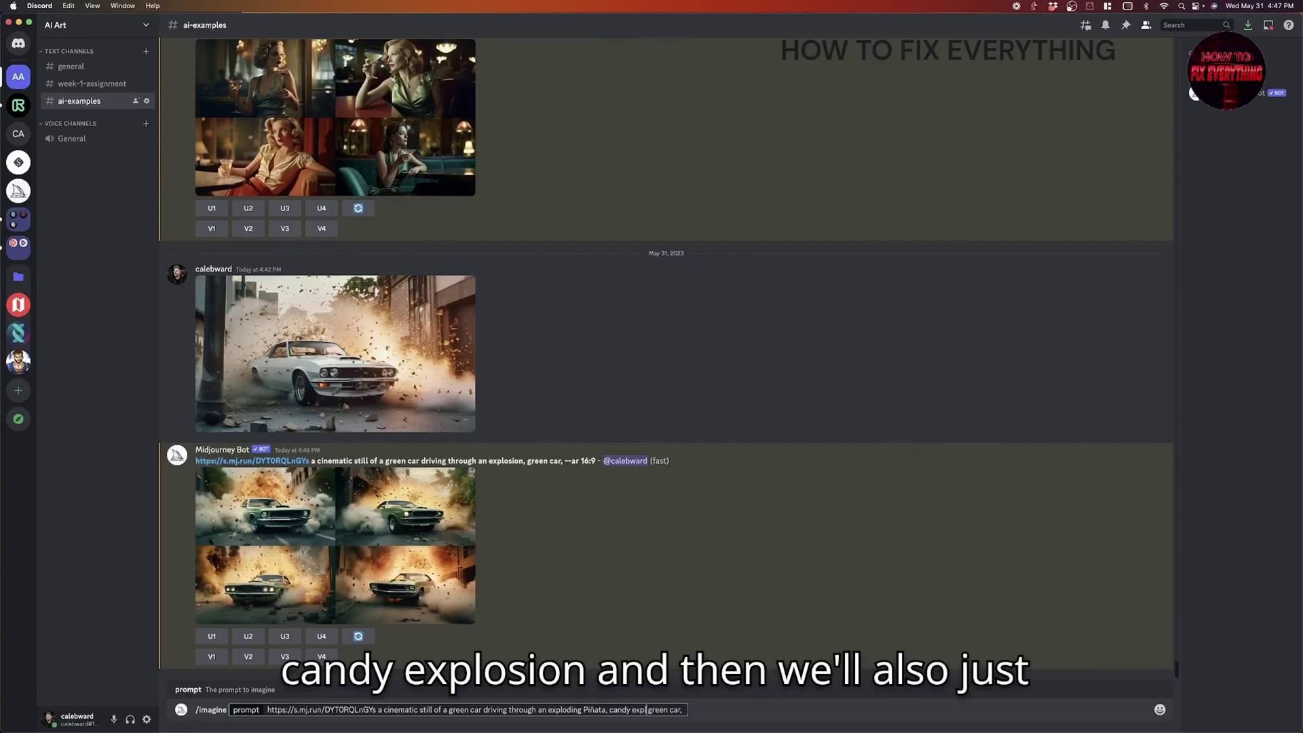
text(osion,)
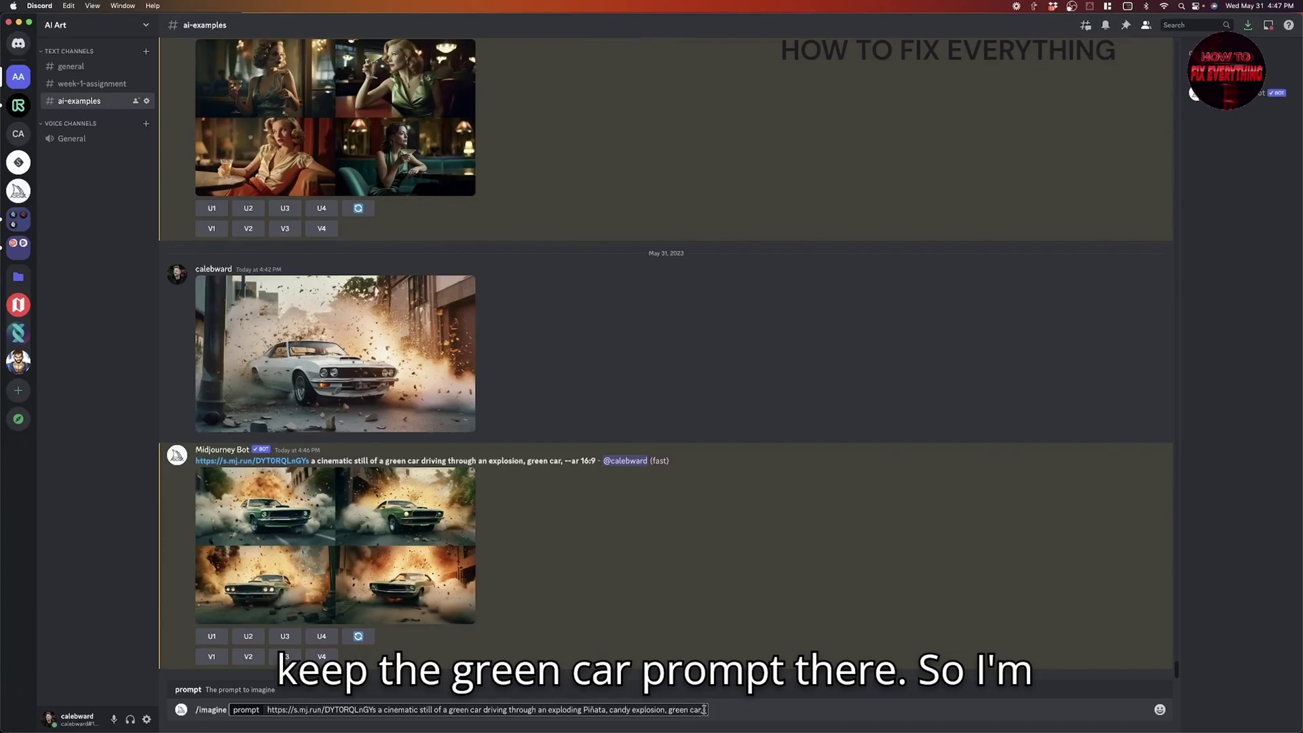
click(746, 710)
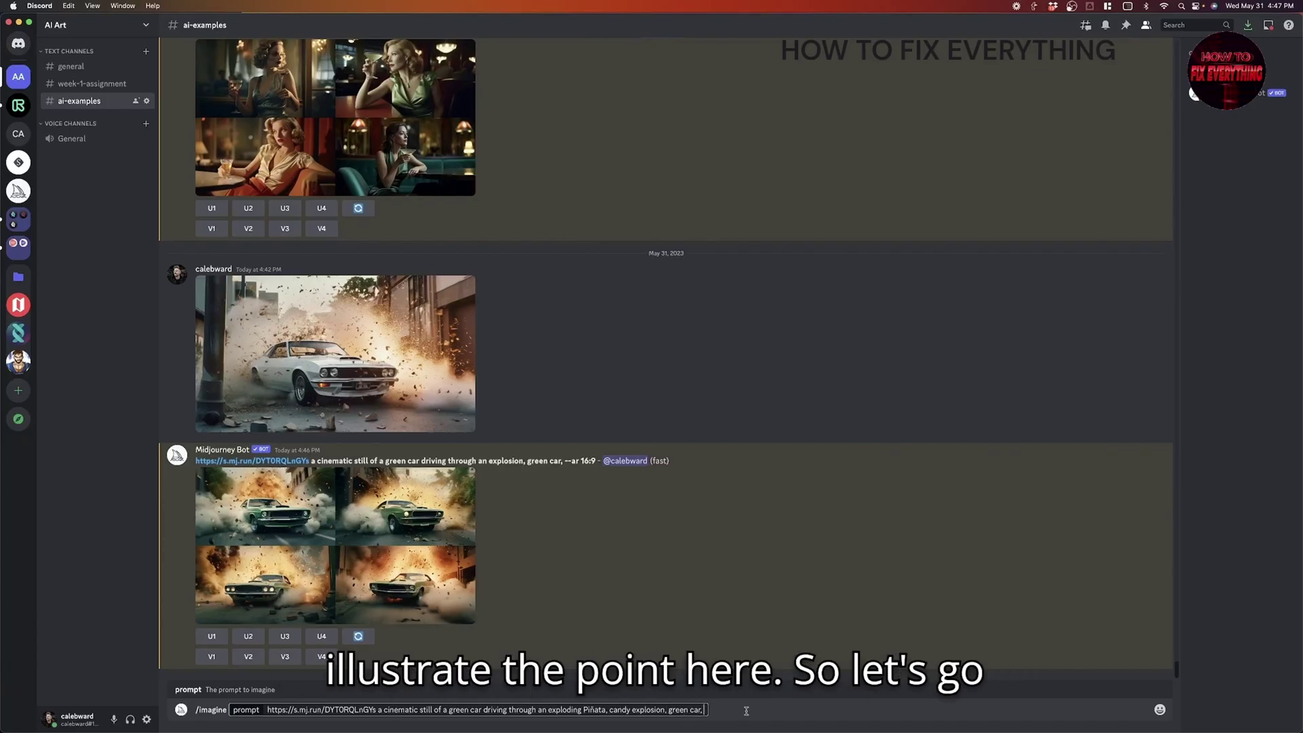
key(Return)
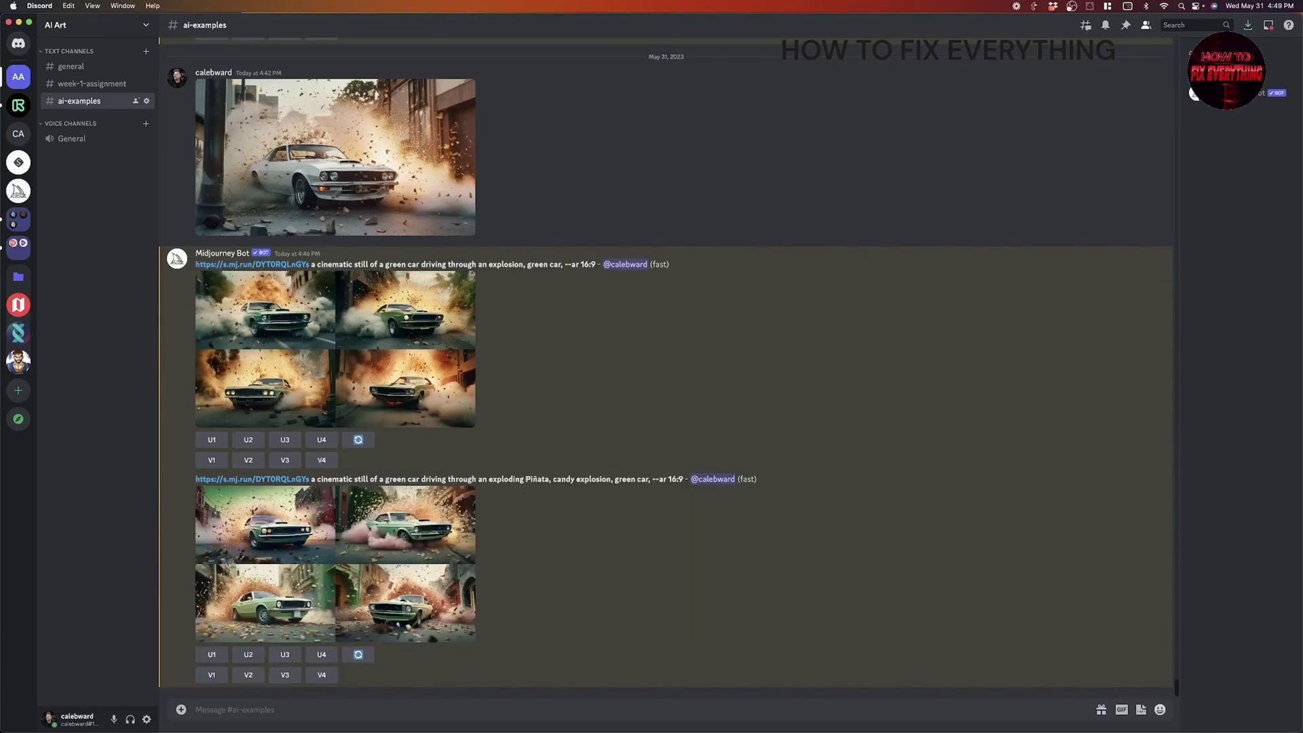
Enlarge the green-car candy piñata explosion grid to inspect it, then close it
click(354, 552)
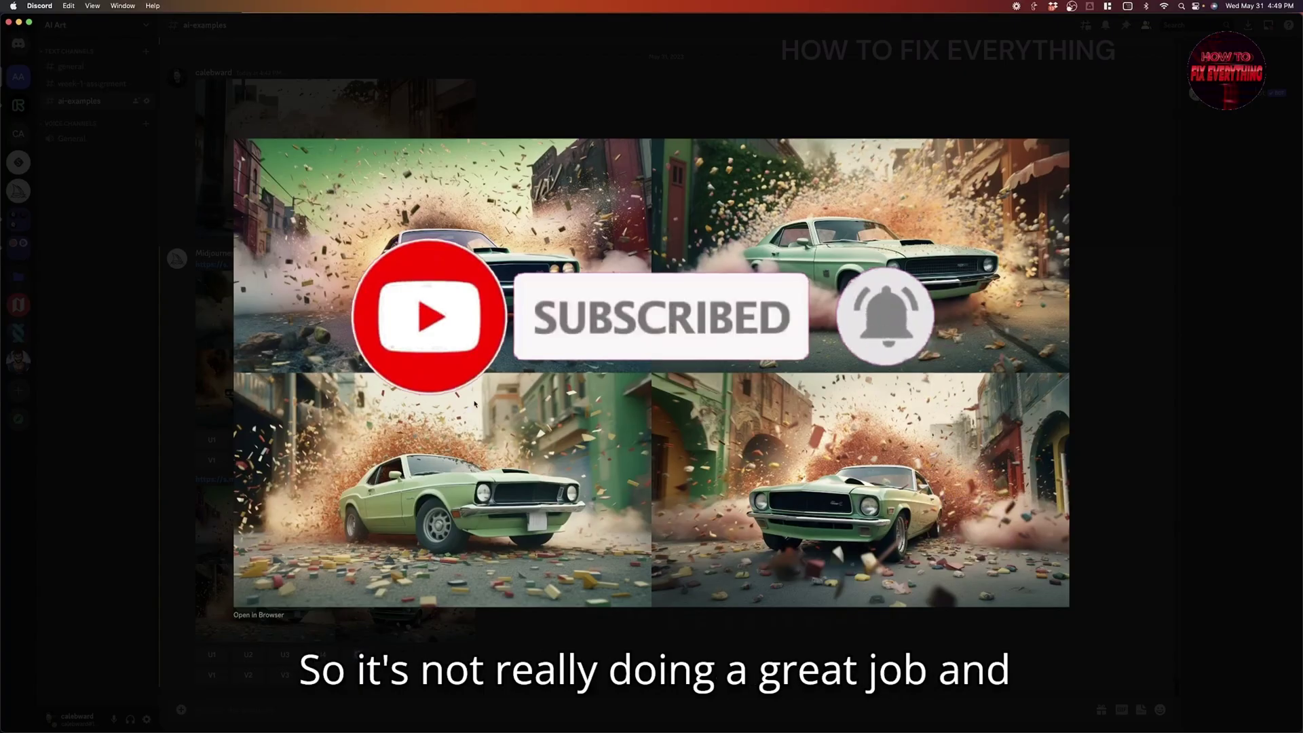
click(191, 521)
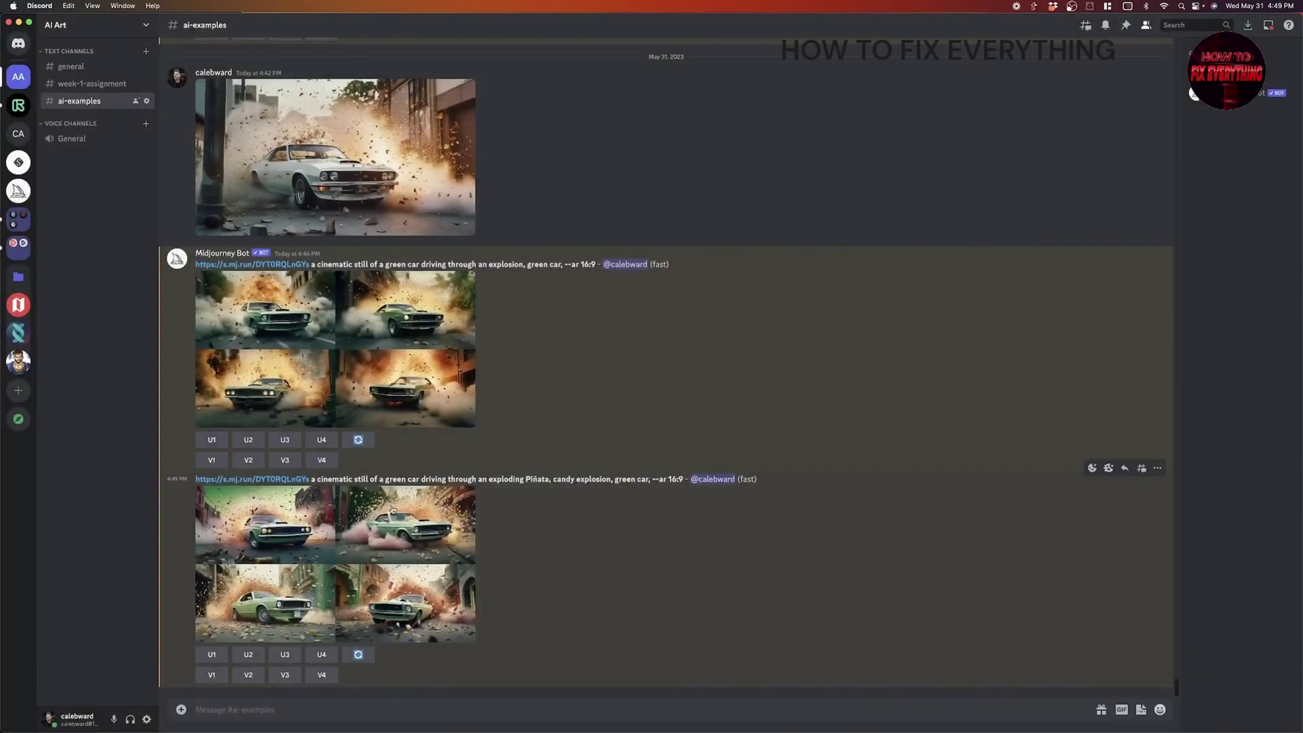
Scroll to review the piñata green-car prompt, then click into the message box
scroll(392, 508, up, 2)
scroll(392, 508, down, 2)
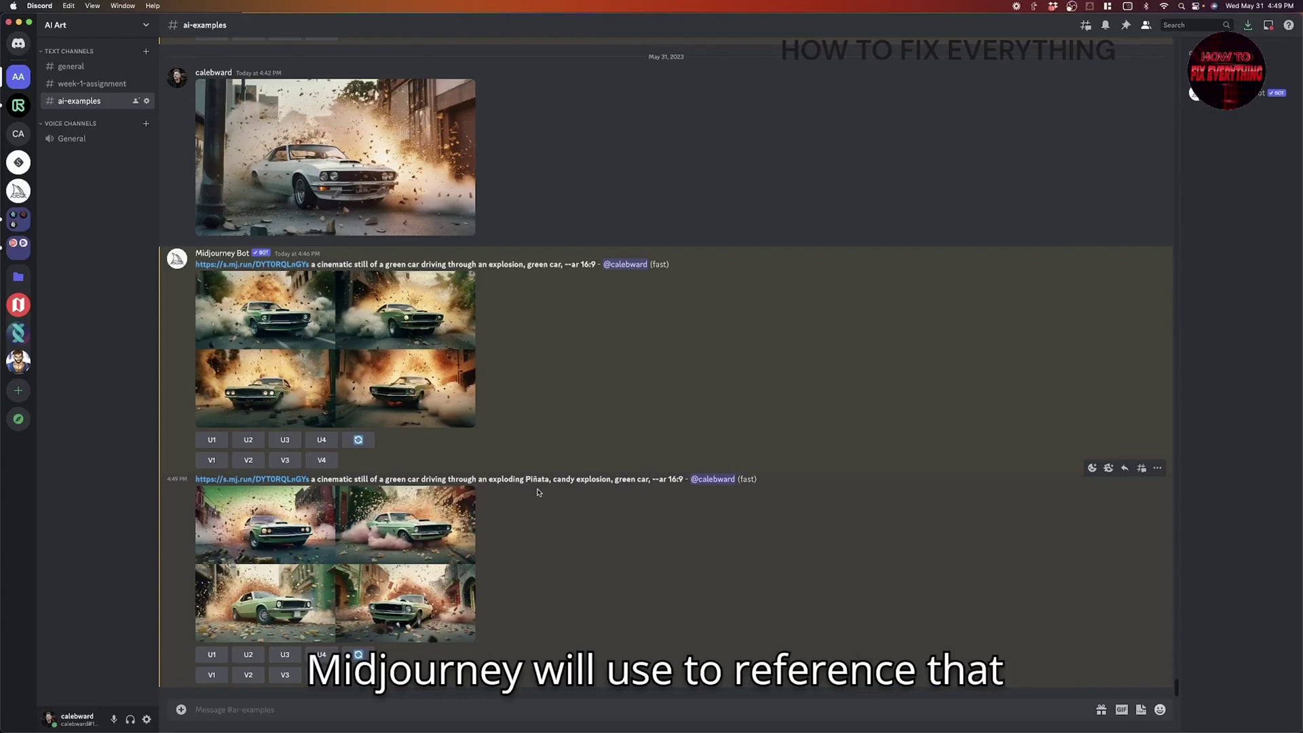
click(470, 707)
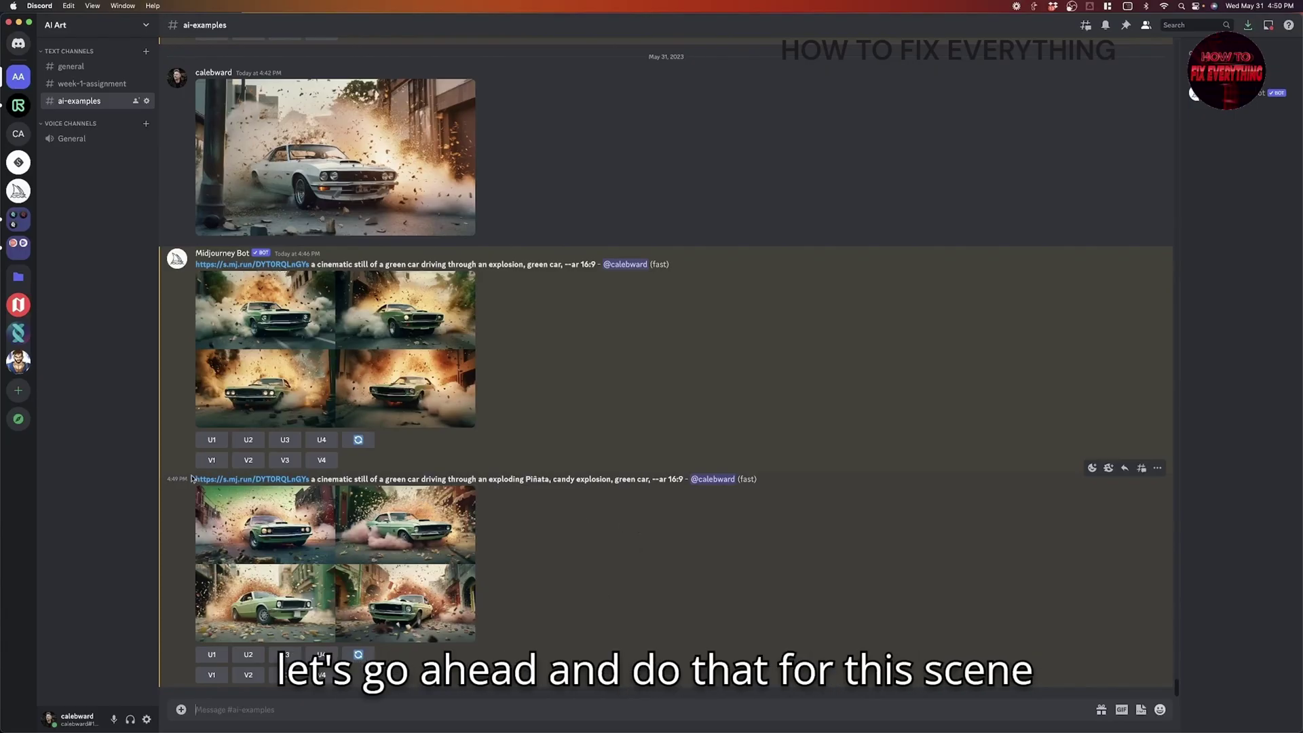
Resend the piñata prompt with its reference link via /imagine, appending --iw .5
drag(196, 479, 653, 480)
key(super+c)
click(482, 704)
text(/imagine)
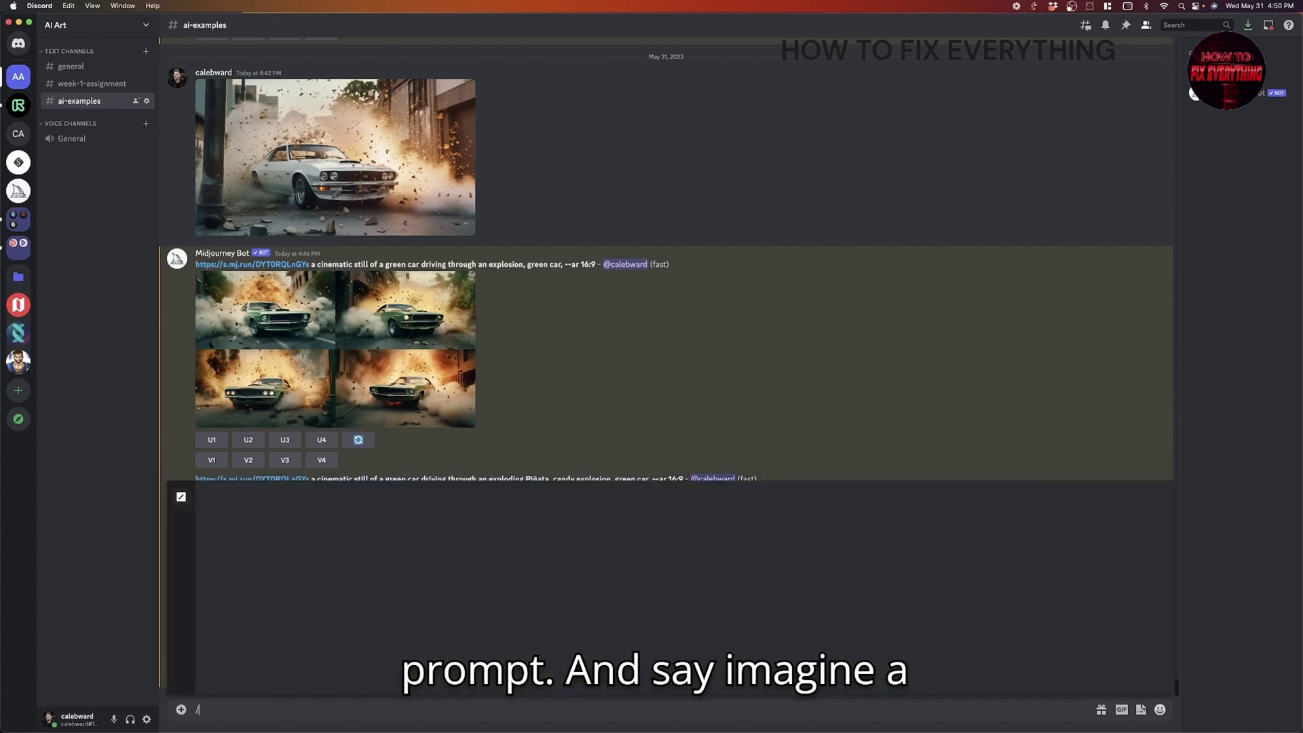
key(Return)
key(super+v)
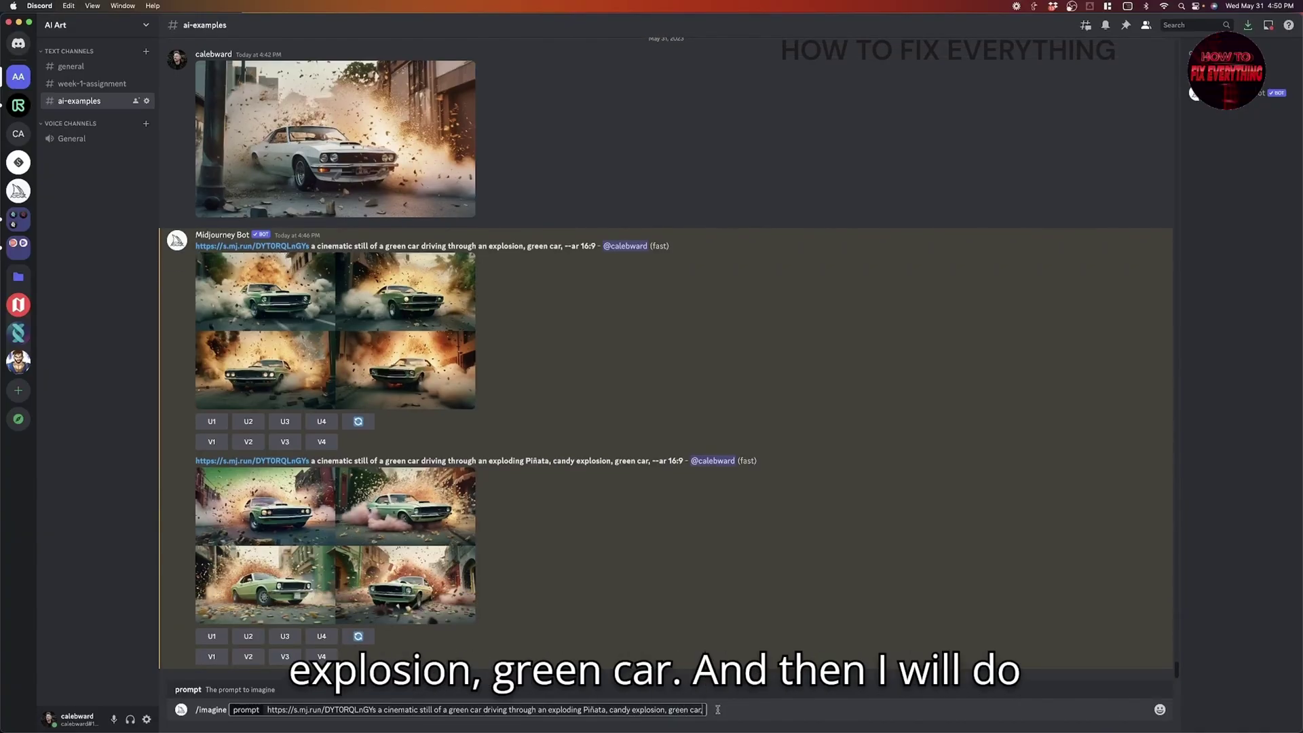
text(--iw)
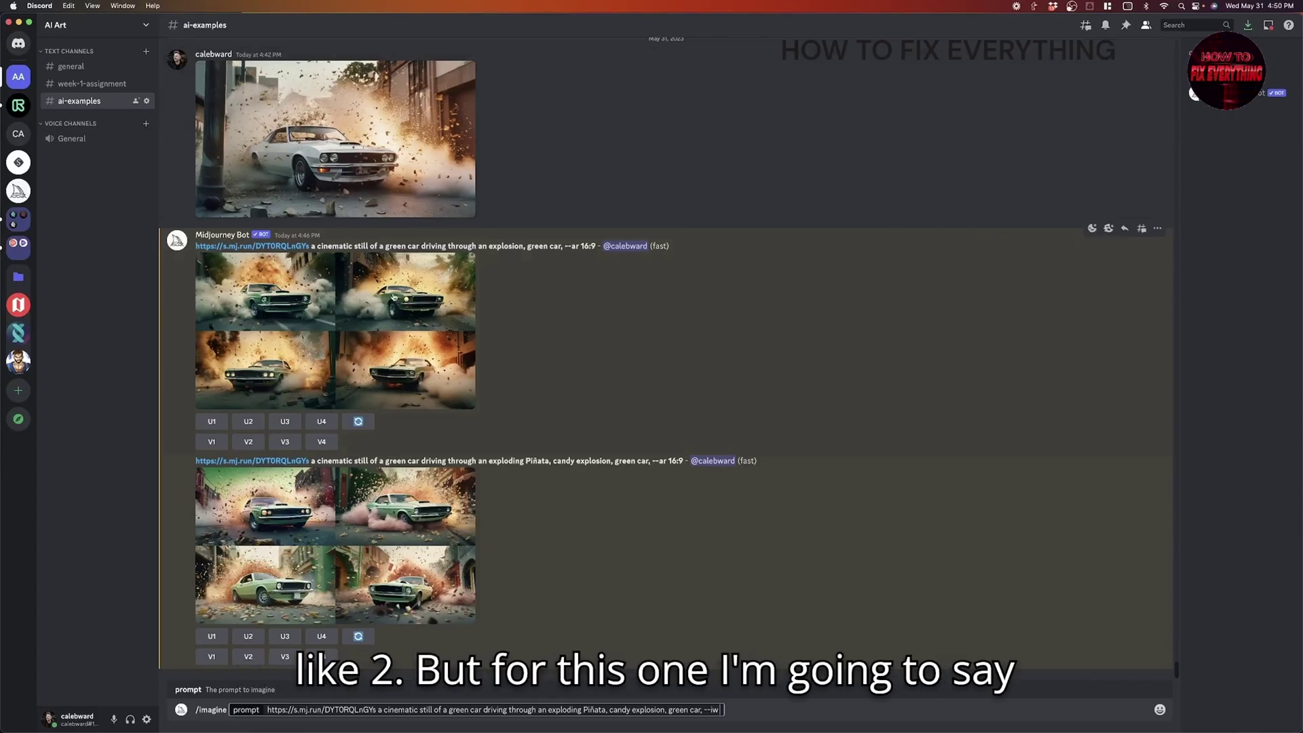
text(.5)
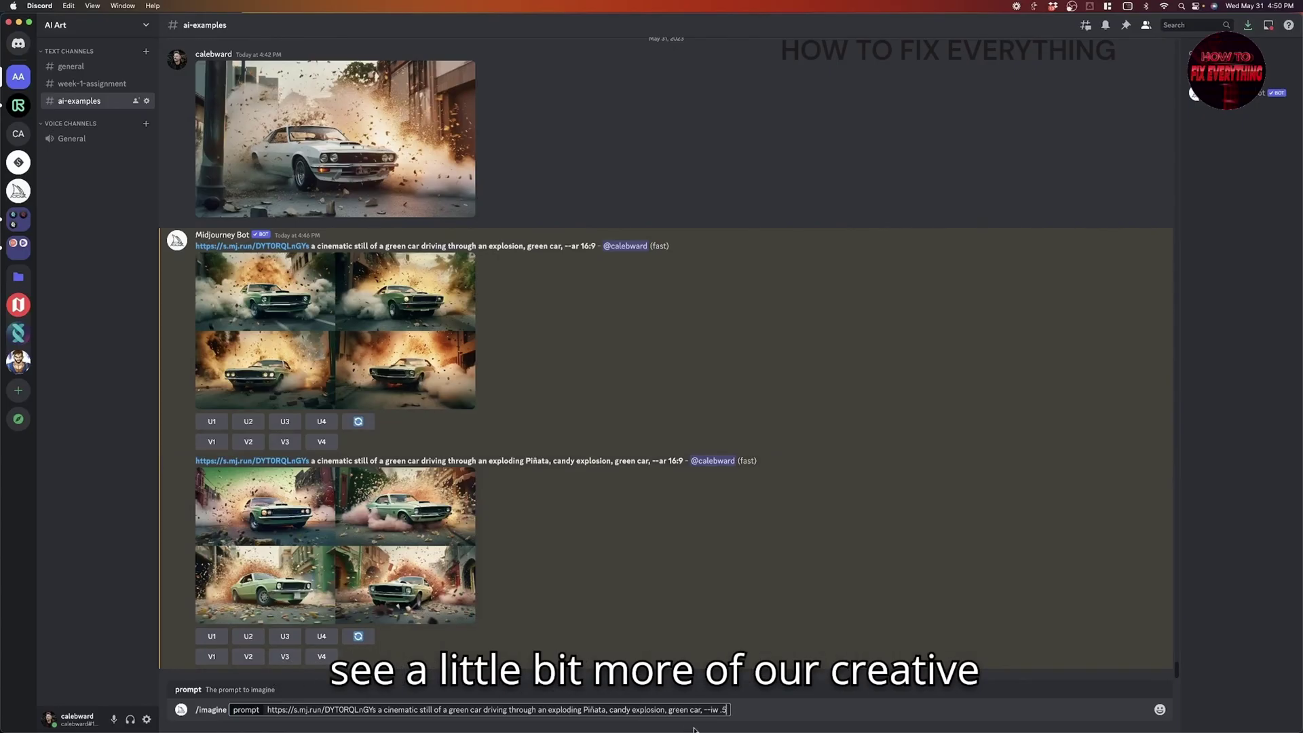
key(Return)
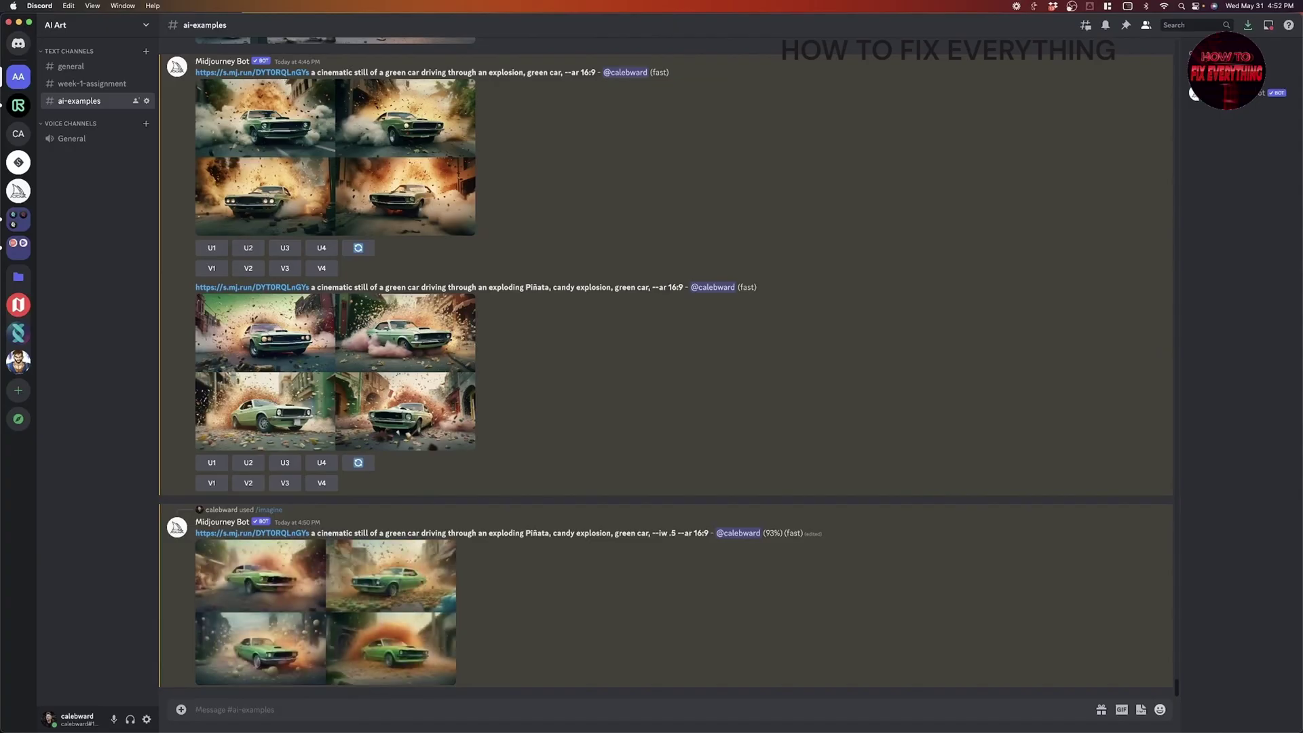
Enlarge the piñata-explosion green-car grid made at --iw .5, then close the viewer
click(394, 556)
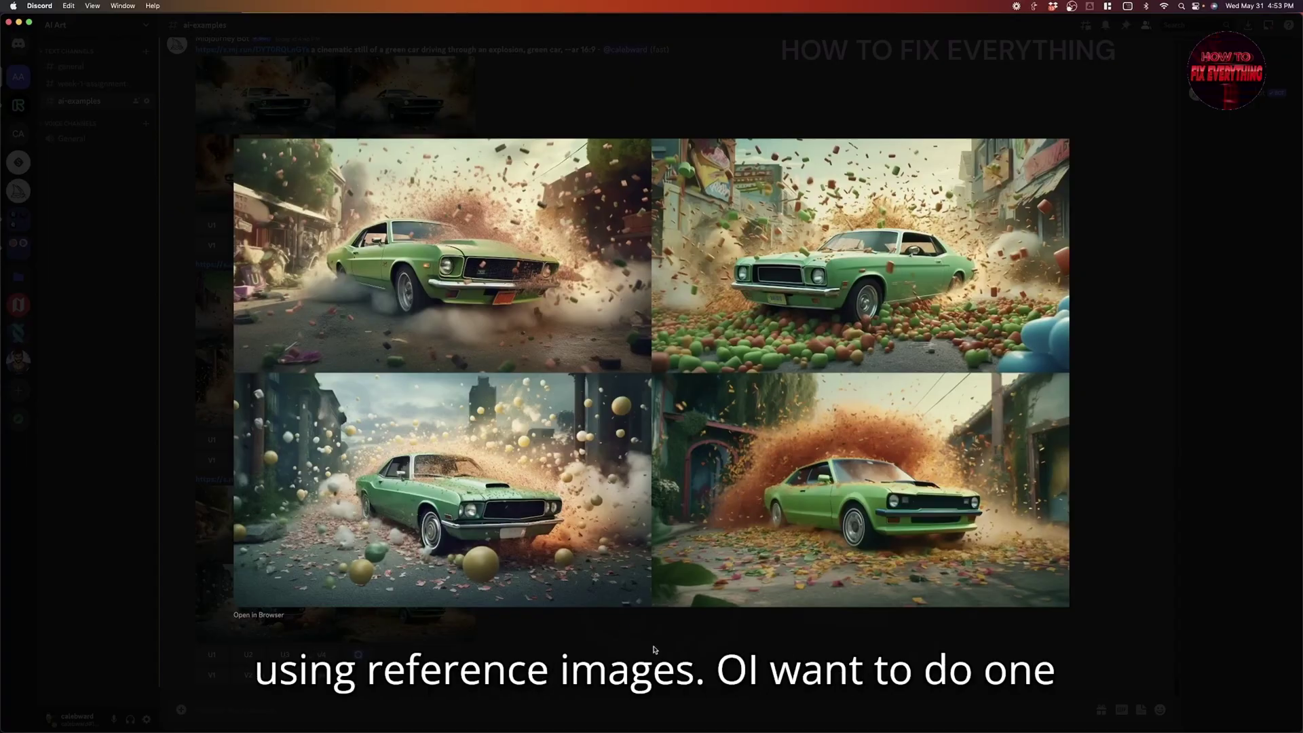
click(653, 649)
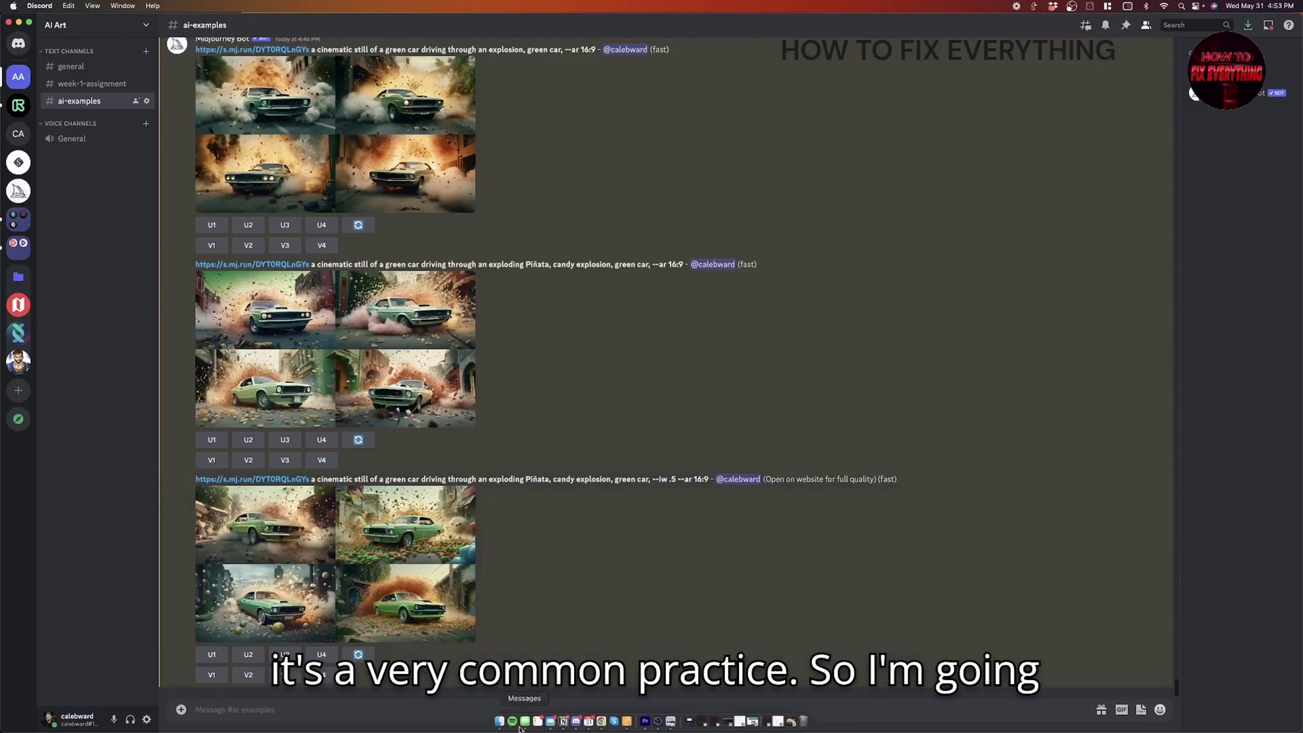
Post Medium-Close-Up-Single-Shot-No-Country-f.webp from Downloads into the ai-examples channel
click(499, 723)
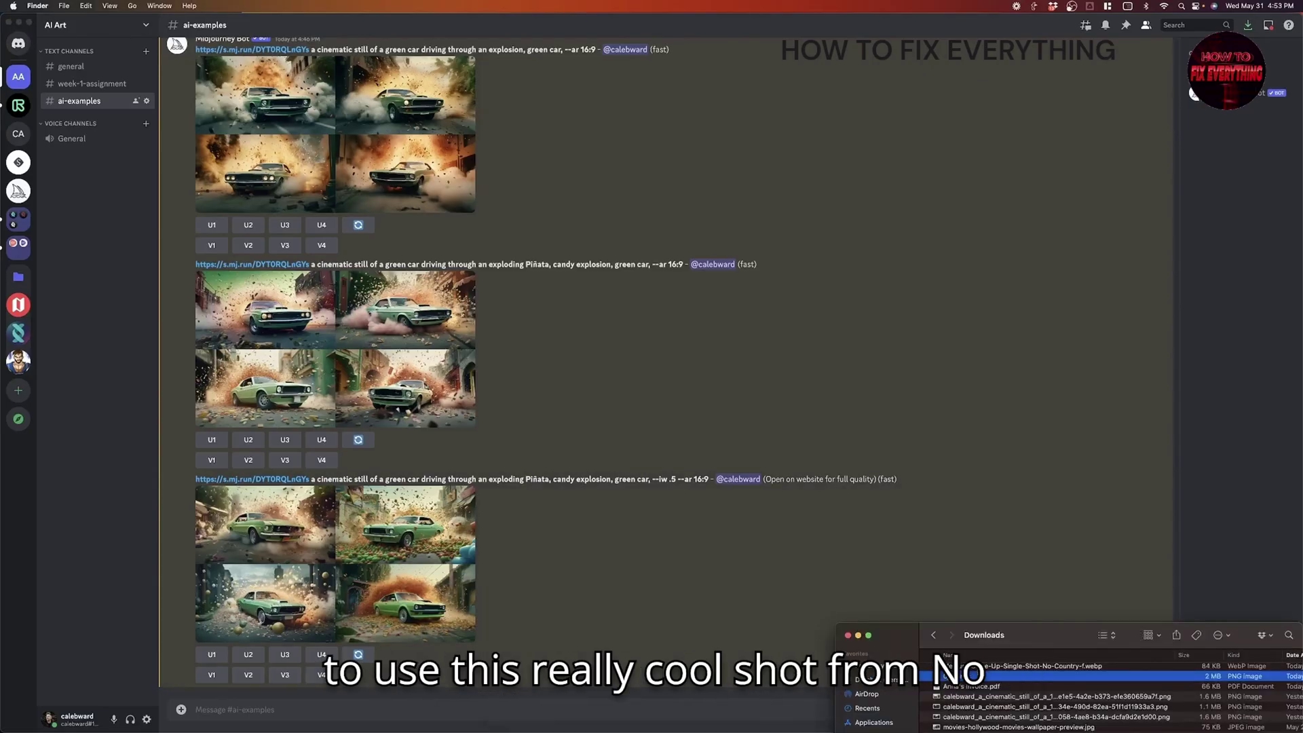
click(1013, 671)
drag(1013, 670, 475, 706)
click(451, 672)
key(Return)
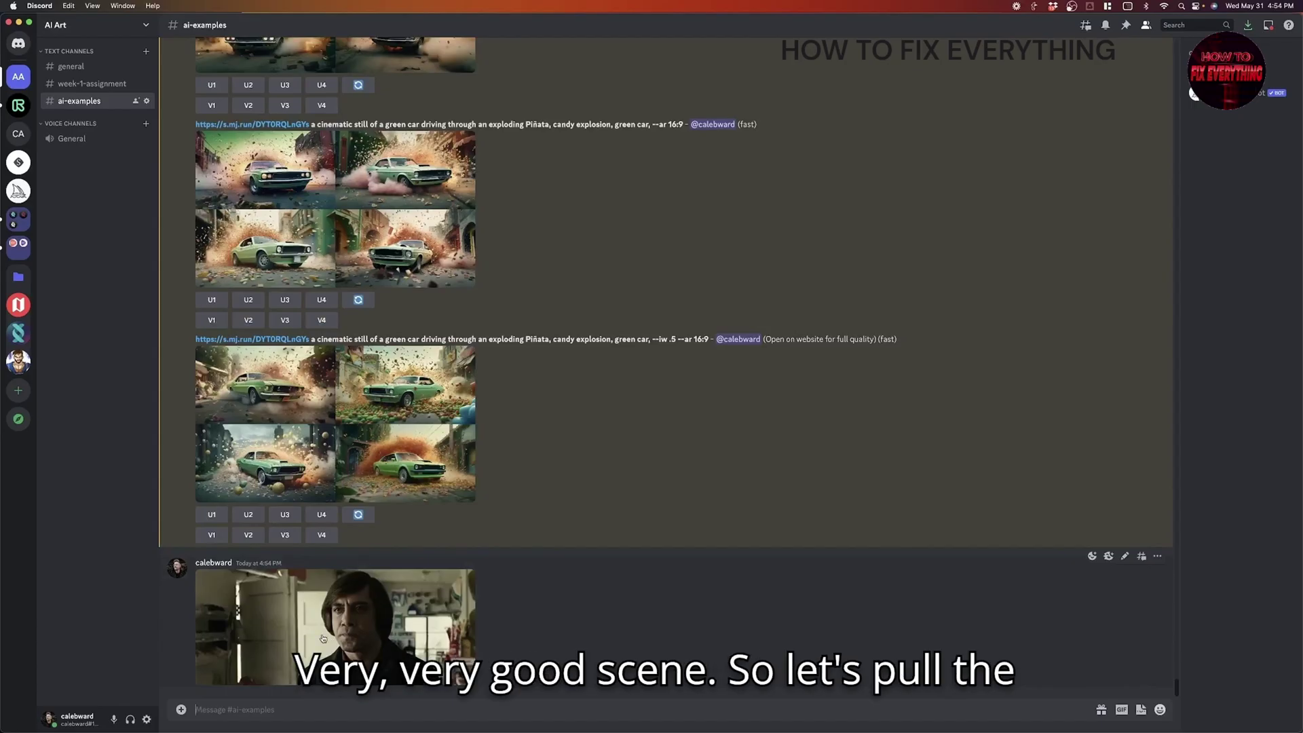
Copy the No Country close-up's image URL from the browser and close Discord's image viewer
click(326, 639)
click(533, 440)
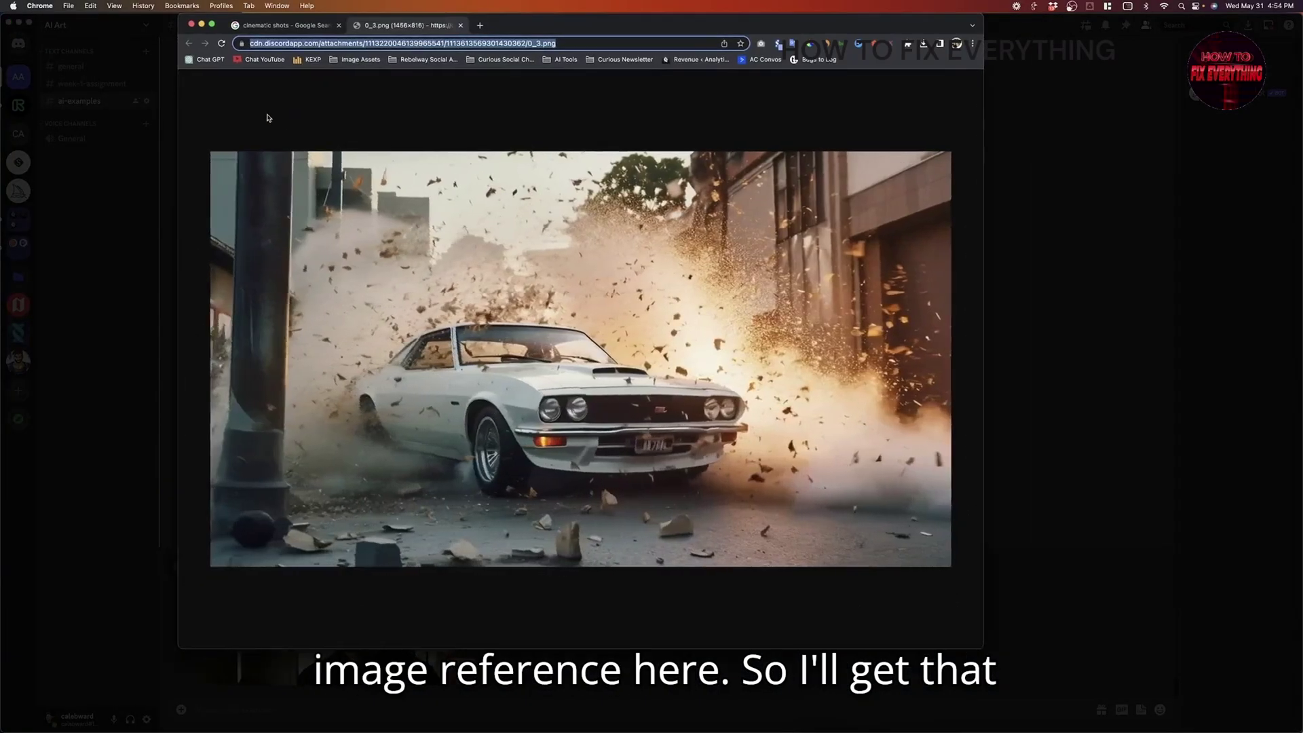
click(413, 43)
key(super+c)
click(135, 287)
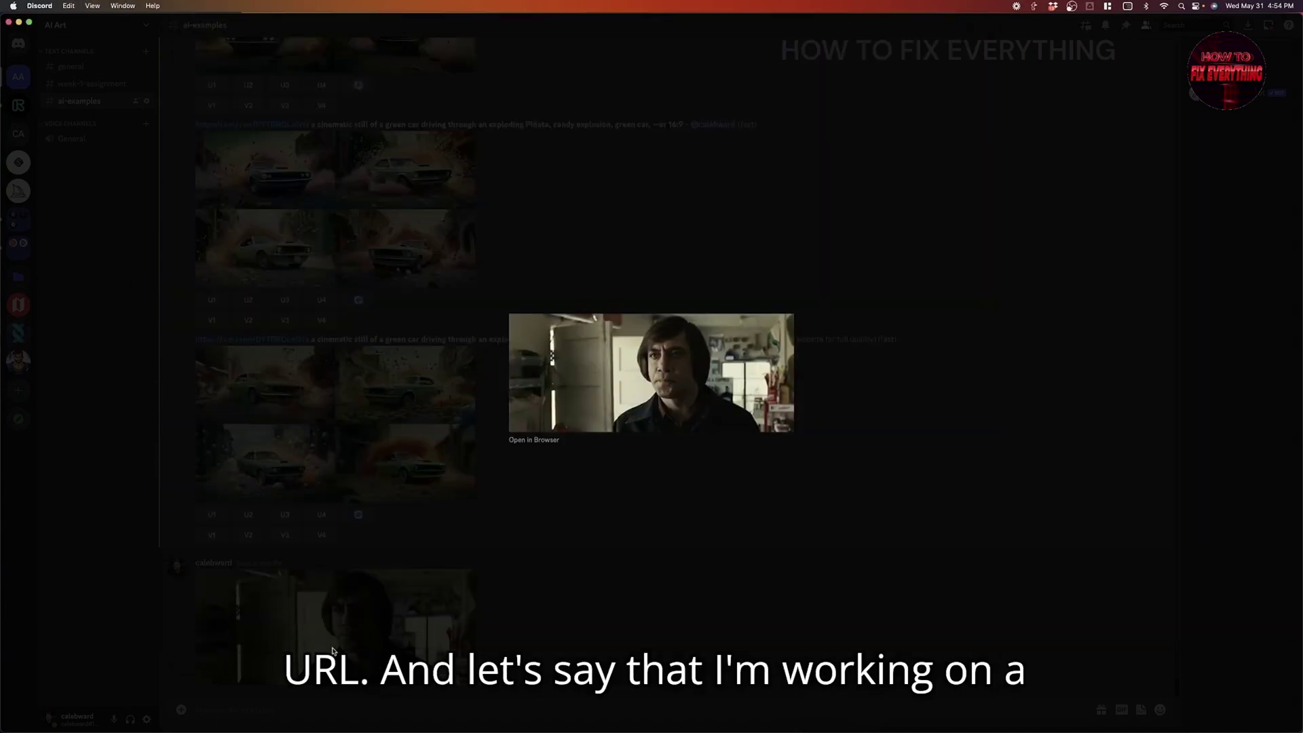
click(120, 363)
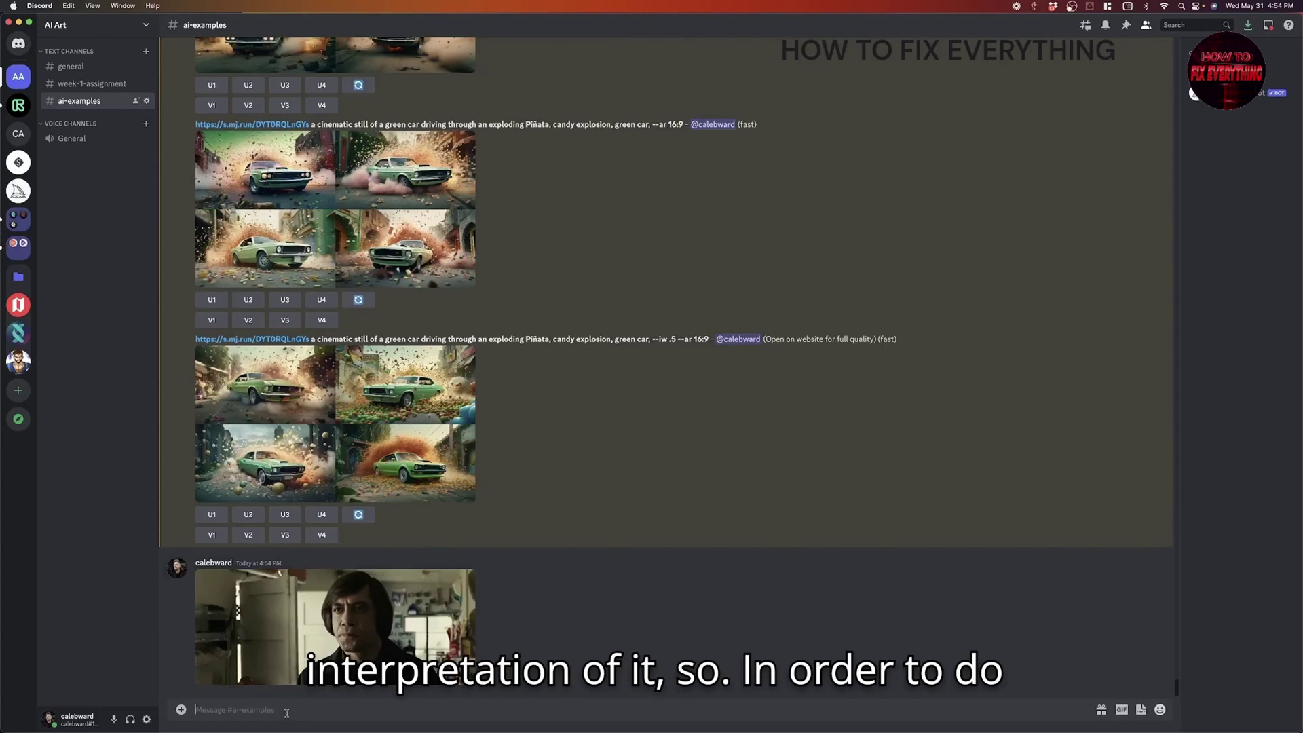
Send /imagine with the pasted image URL and 'cinematic shot of an african american woman in a pizza shop'
text(/i)
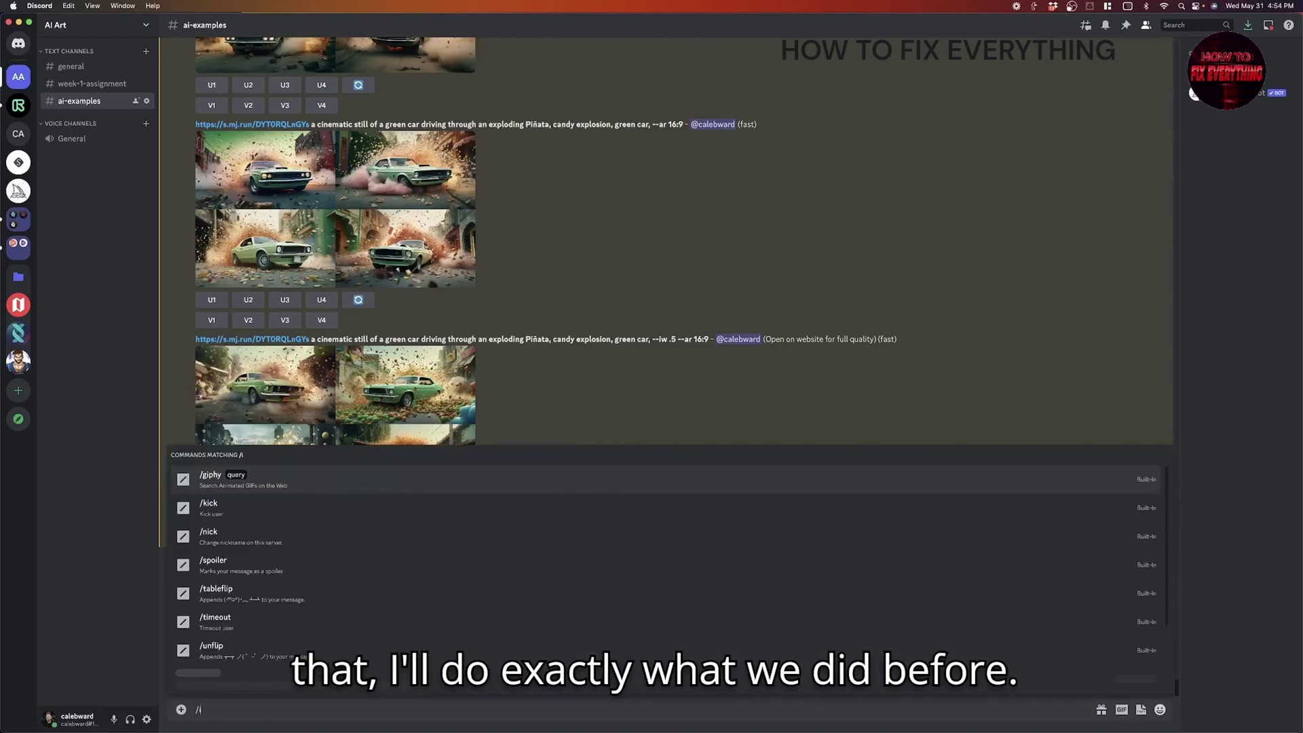
key(Tab)
key(super+v)
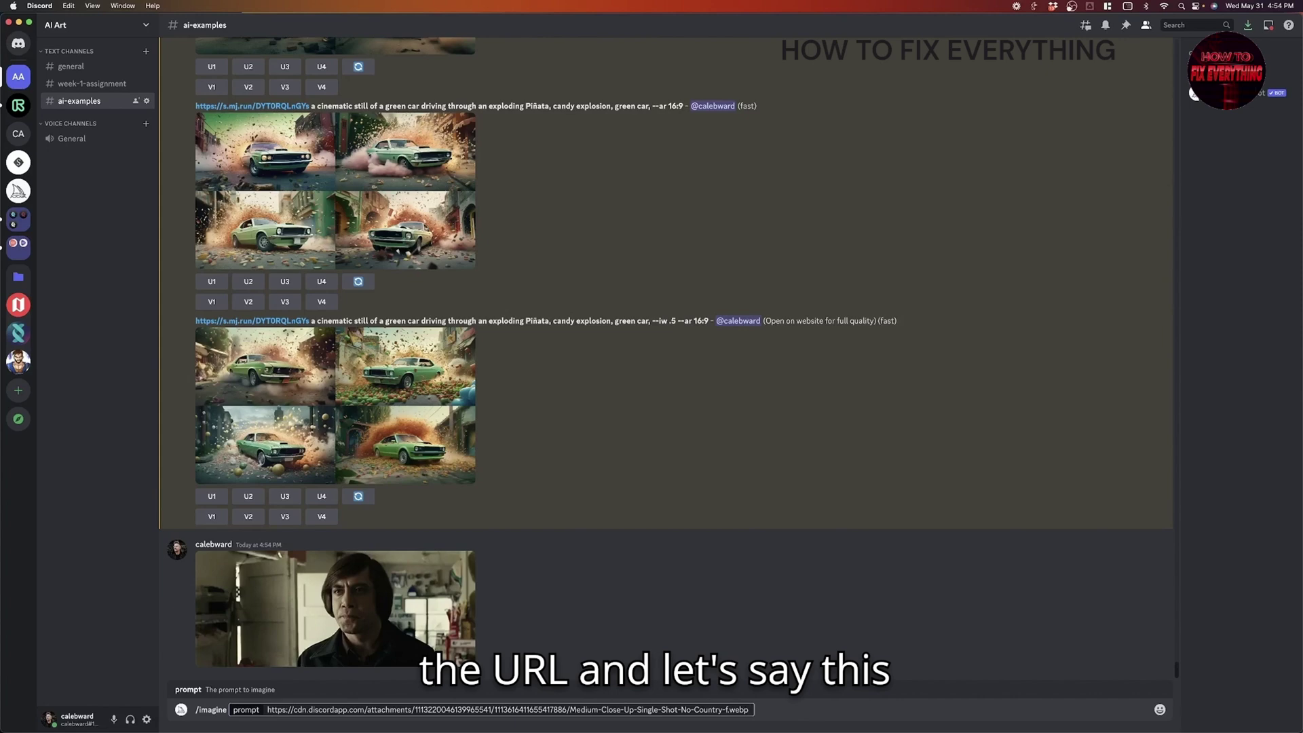
text(cinematic sho)
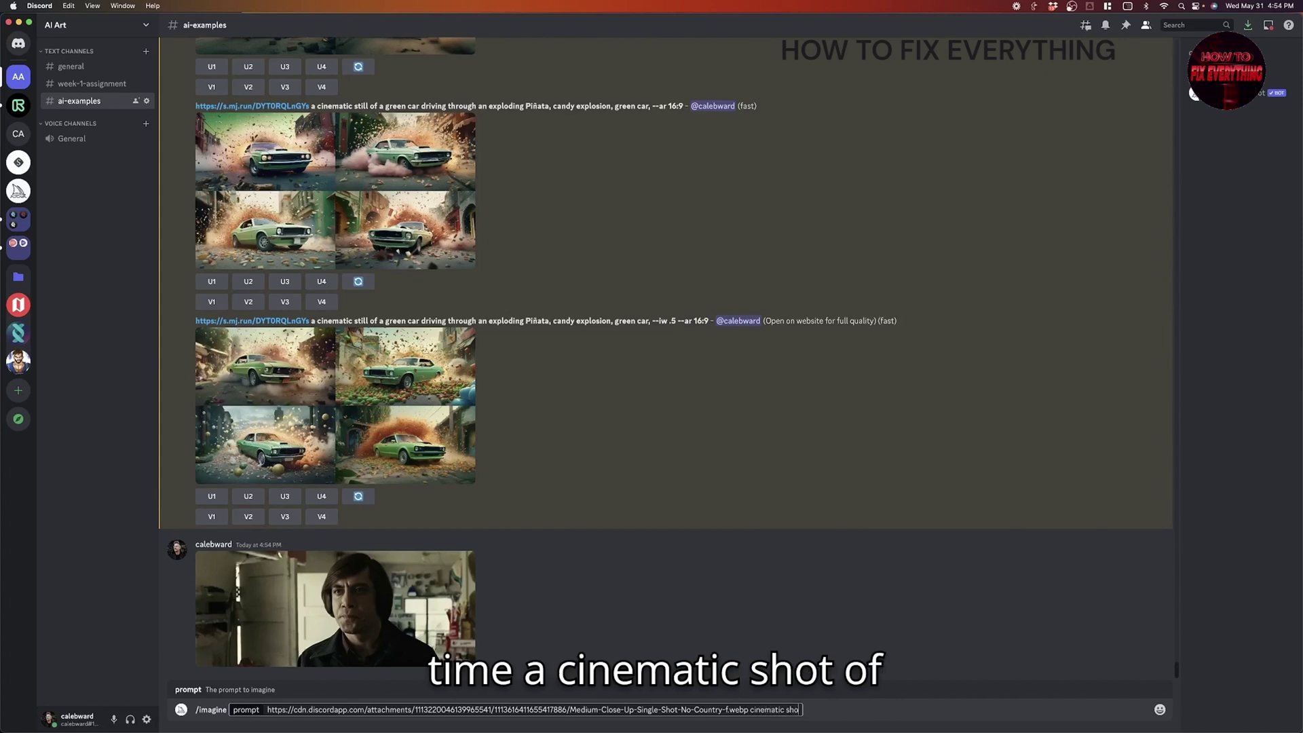
text(t of an afric)
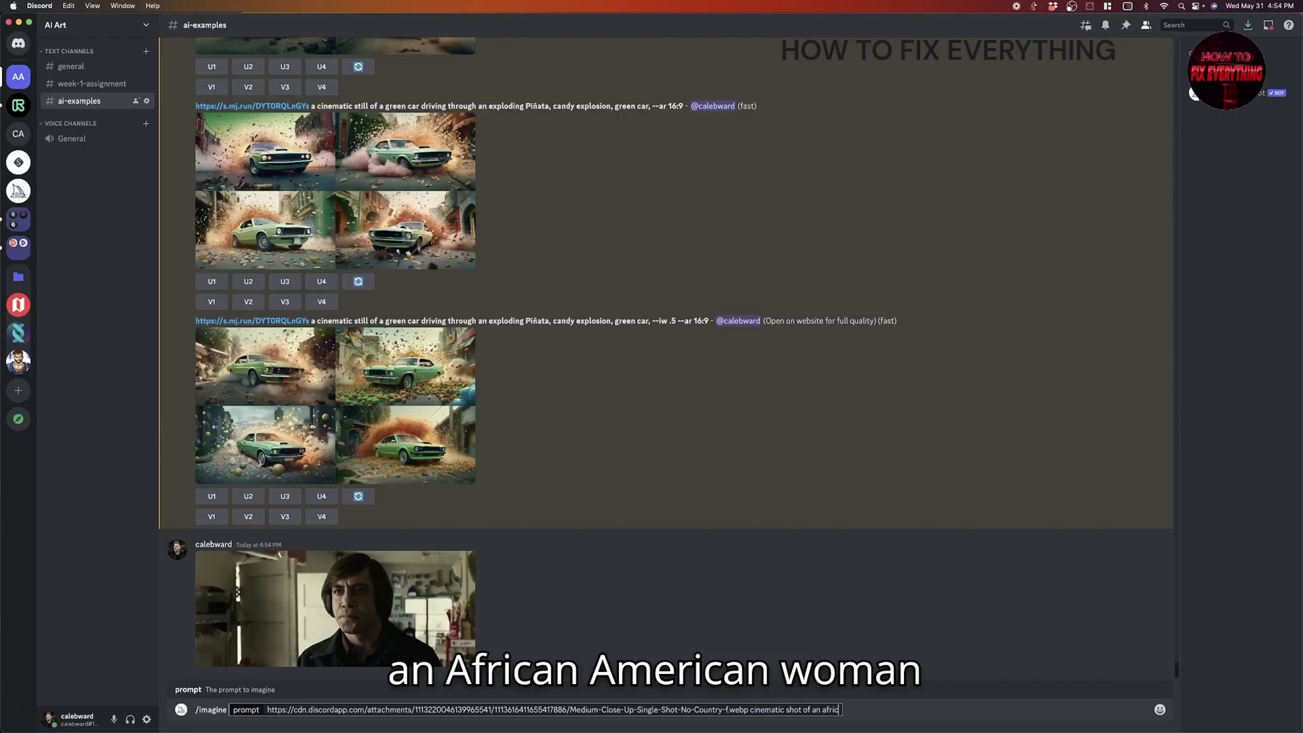
text(an american woma)
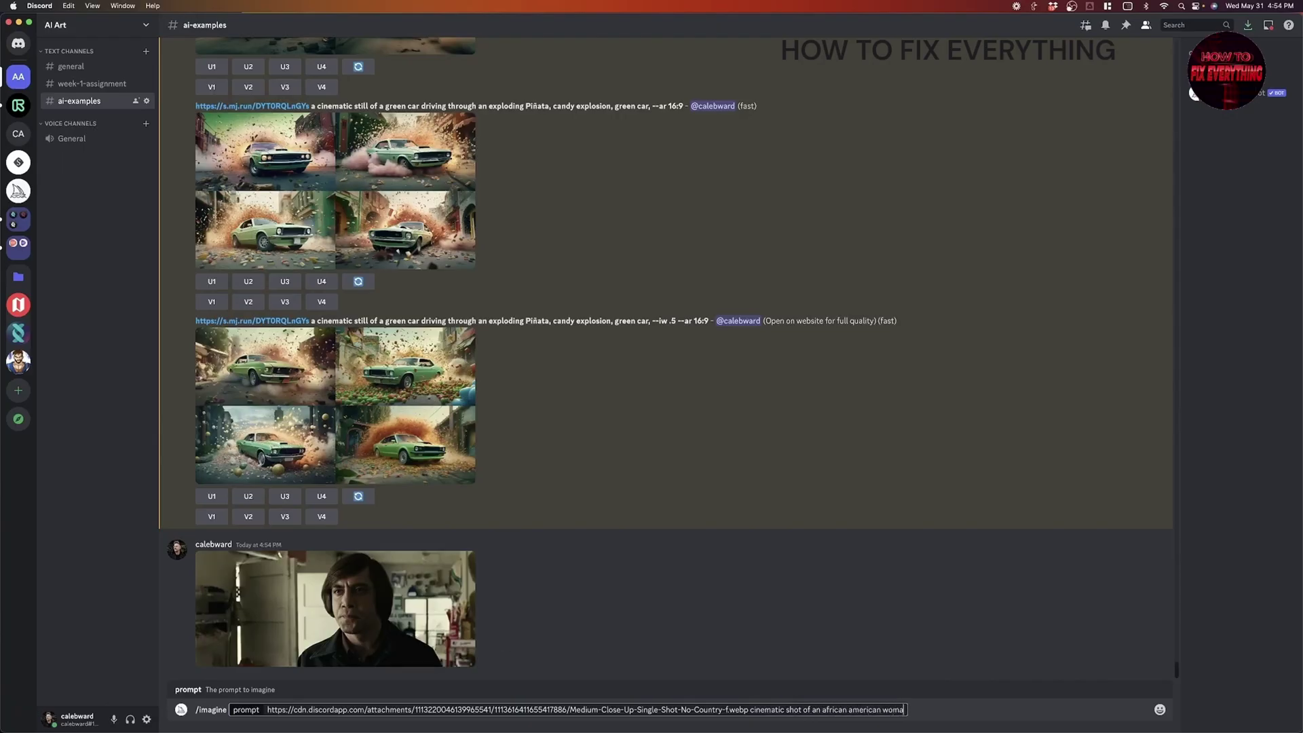
text(n in a p)
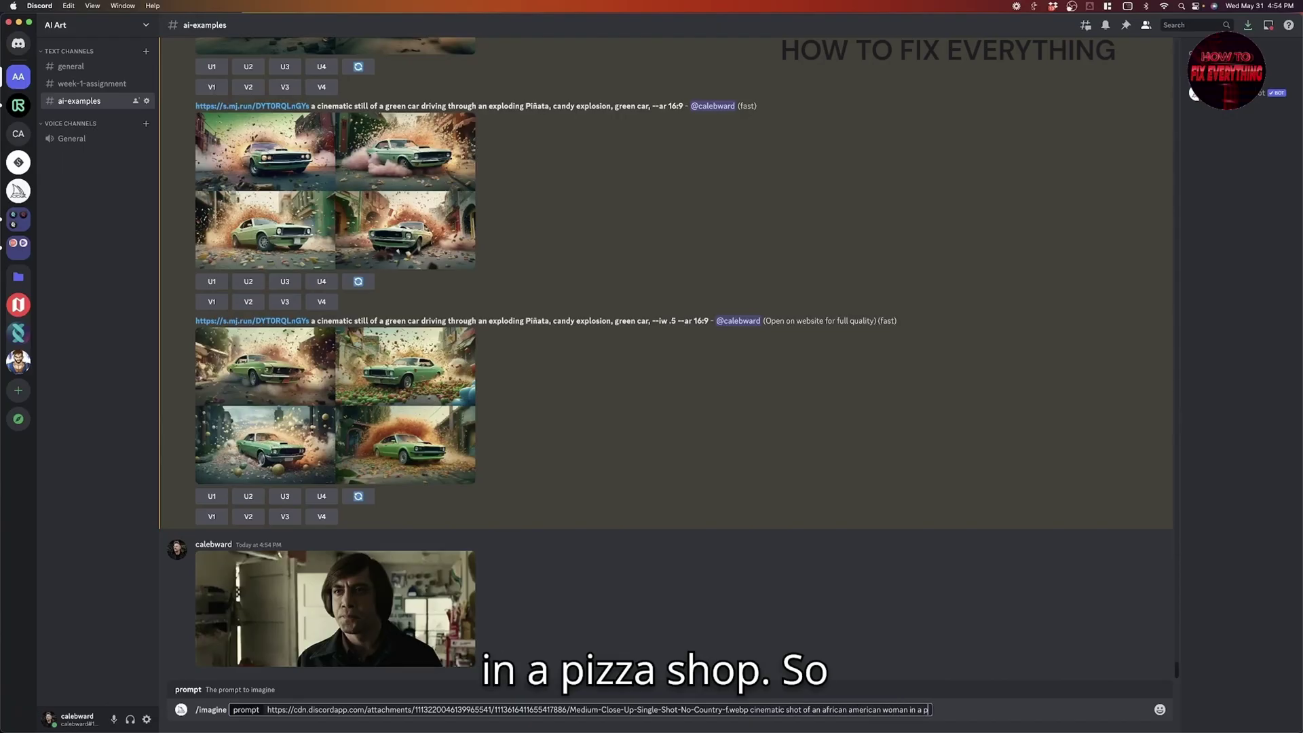
text(izza shop)
key(Return)
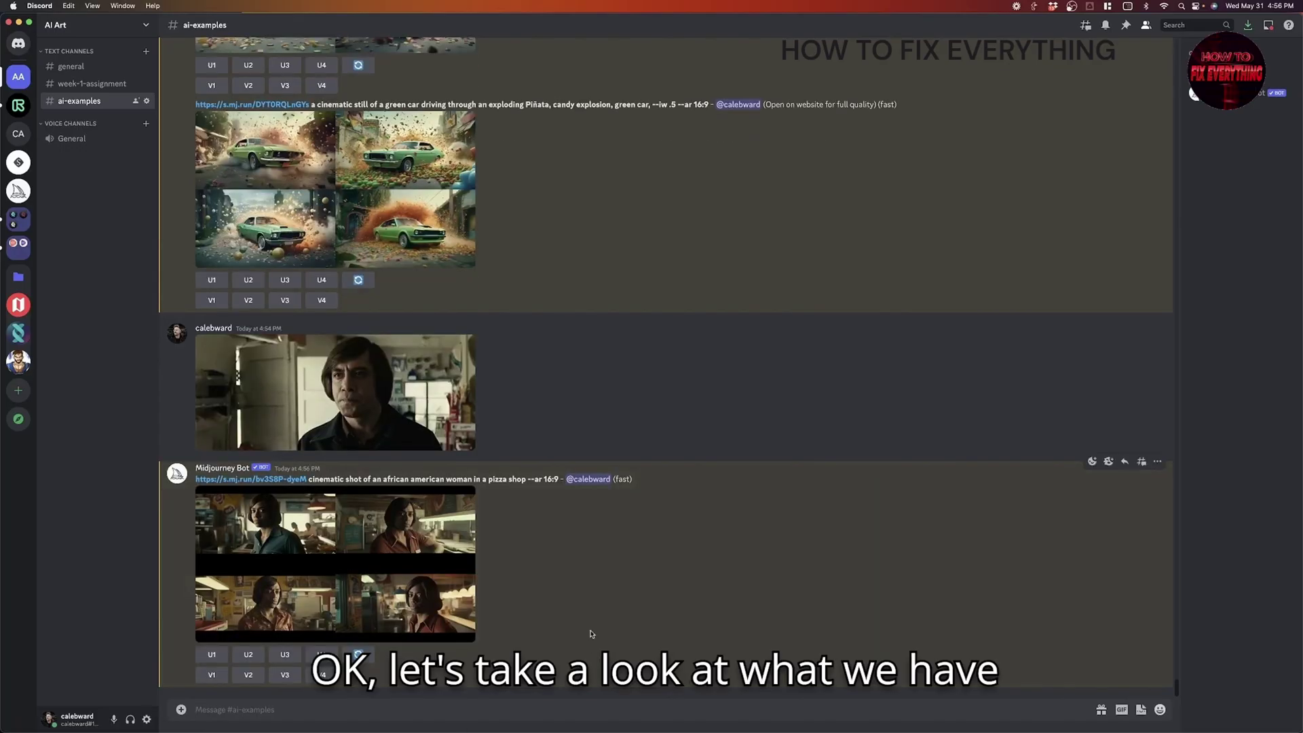
Enlarge the finished grid of four cinematic pizza-shop shots of the woman
click(307, 572)
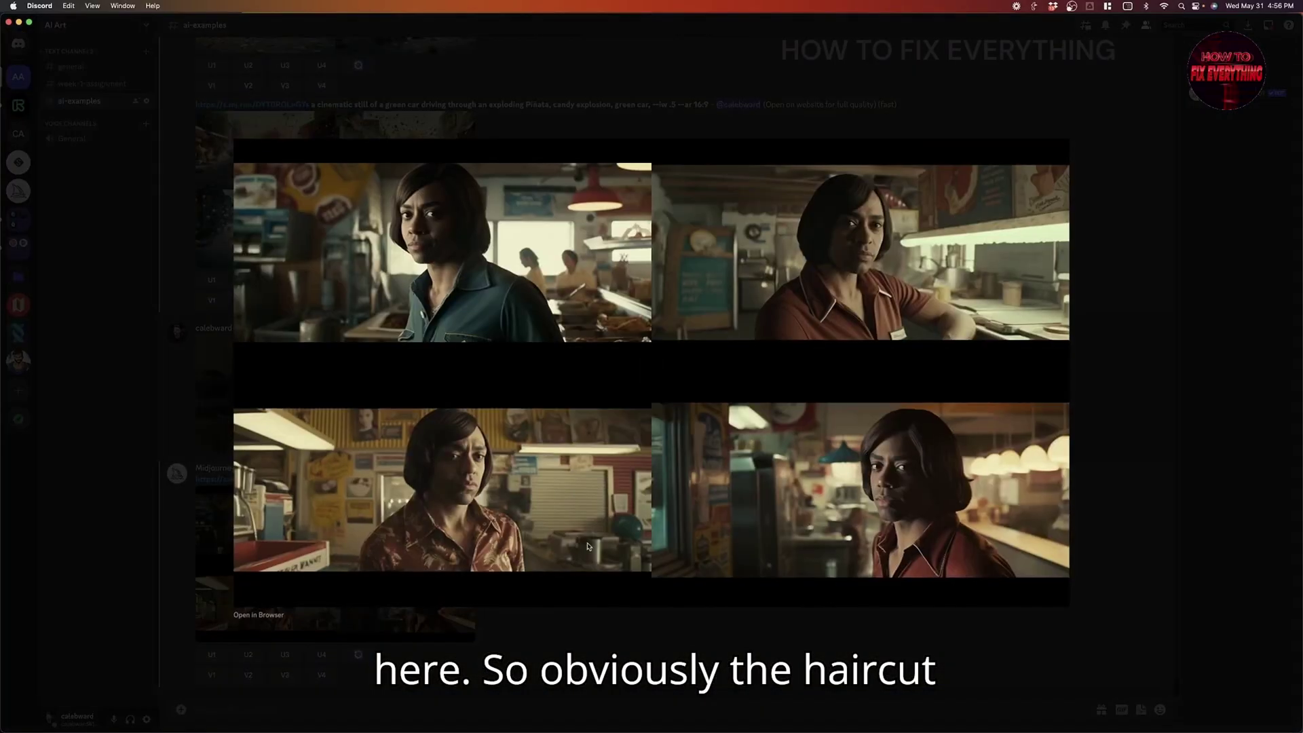